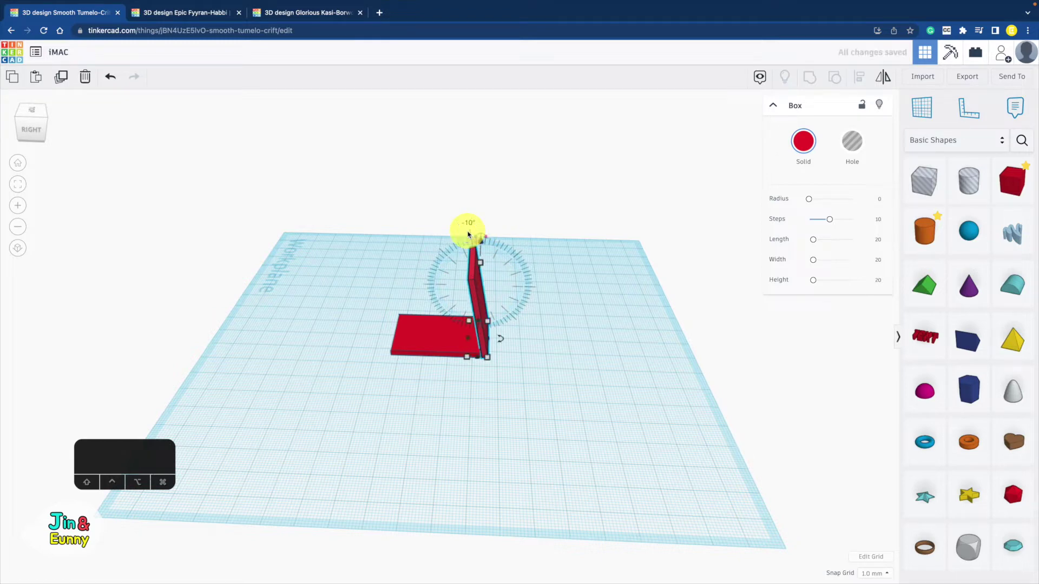
# - Move the tilted upright plate 8 mm towards the front so it stands on the base plate
pyautogui.press('Left')
pyautogui.press('Left')
pyautogui.press('Left')
pyautogui.press('Left')
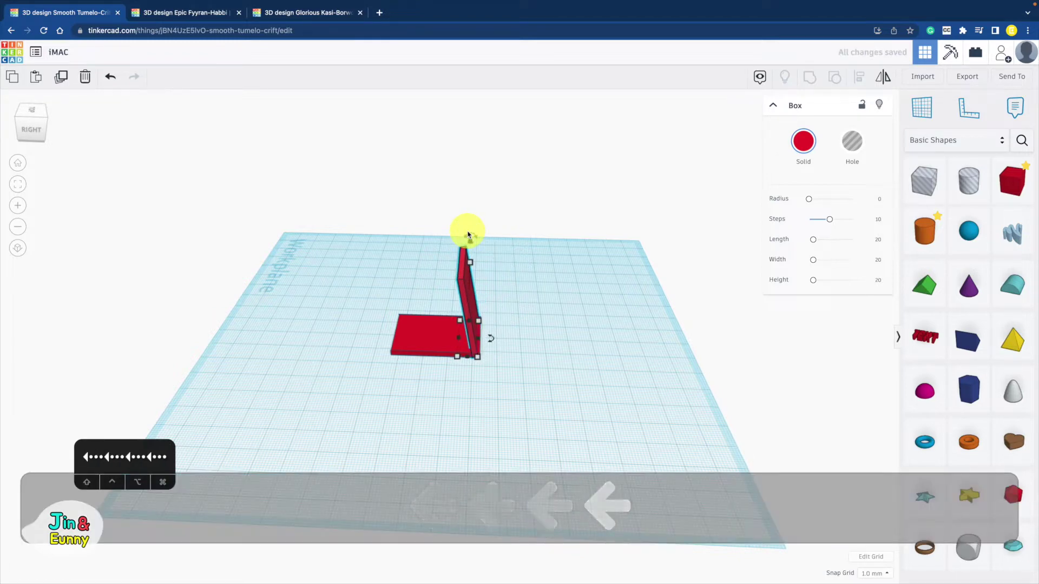
pyautogui.press('Left')
pyautogui.press('Left')
pyautogui.press('Left')
pyautogui.press('Left')
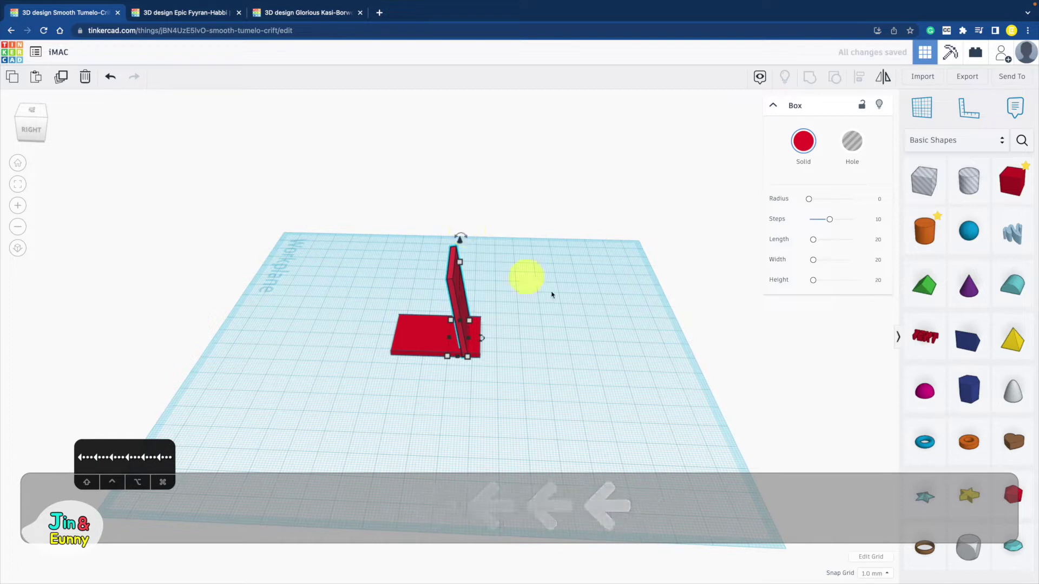
pyautogui.click(551, 295)
# - Round the base plate's edges slightly with a radius of about 0.3
pyautogui.click(398, 336)
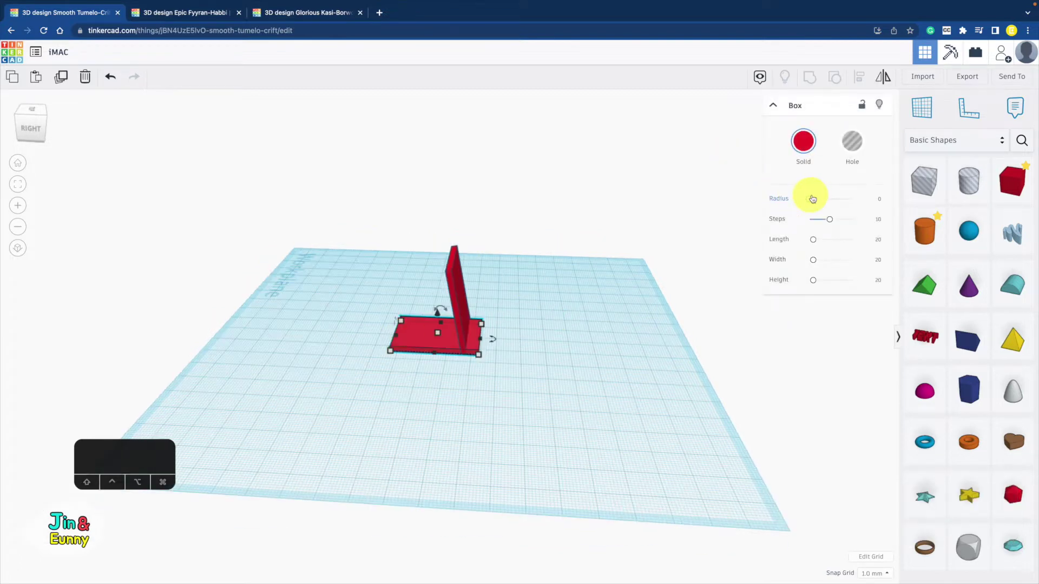
pyautogui.moveTo(812, 199); pyautogui.dragTo(813, 201)
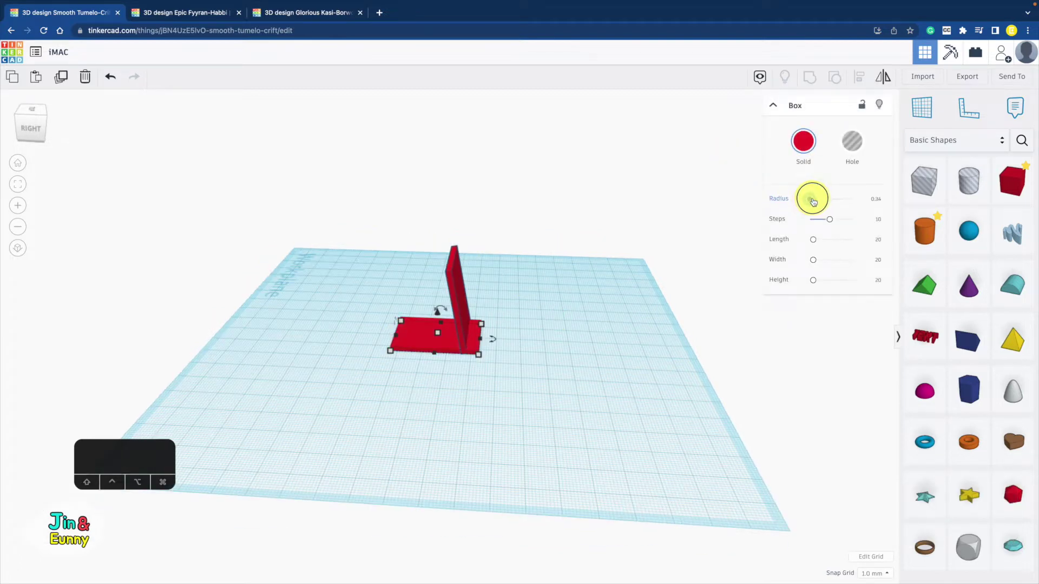
pyautogui.click(610, 385)
# - Set the workplane on the back face of the upright plate and add a cylinder hole with 64 sides there
pyautogui.moveTo(610, 384); pyautogui.dragTo(880, 168, button='right')
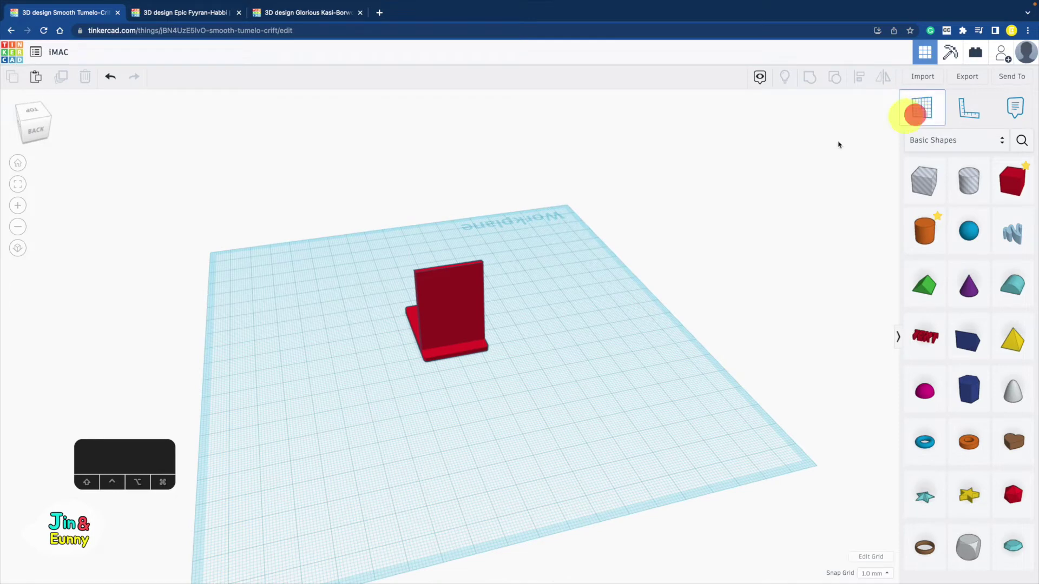
pyautogui.click(452, 295)
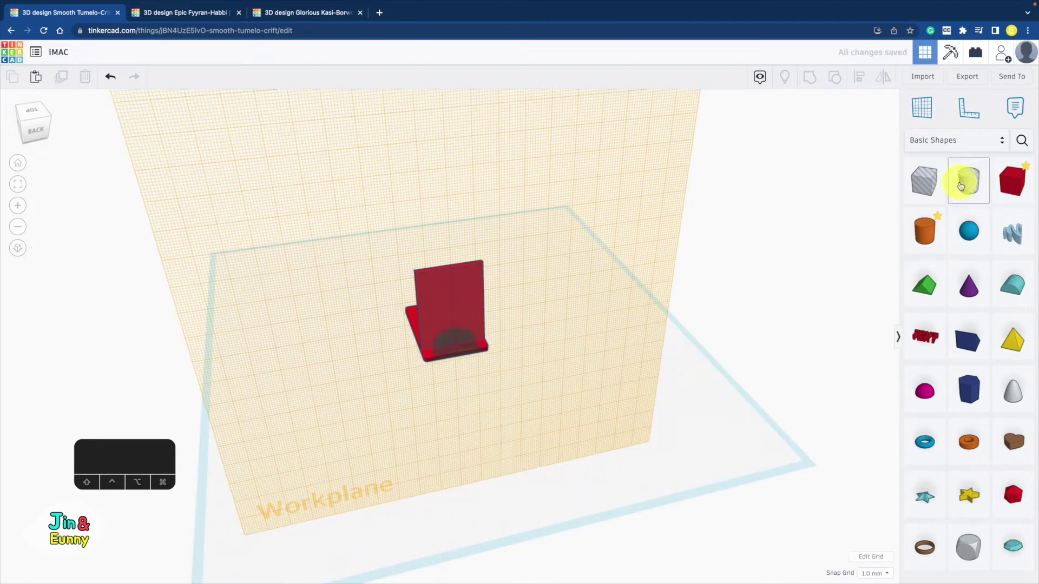
pyautogui.moveTo(960, 186); pyautogui.dragTo(450, 303)
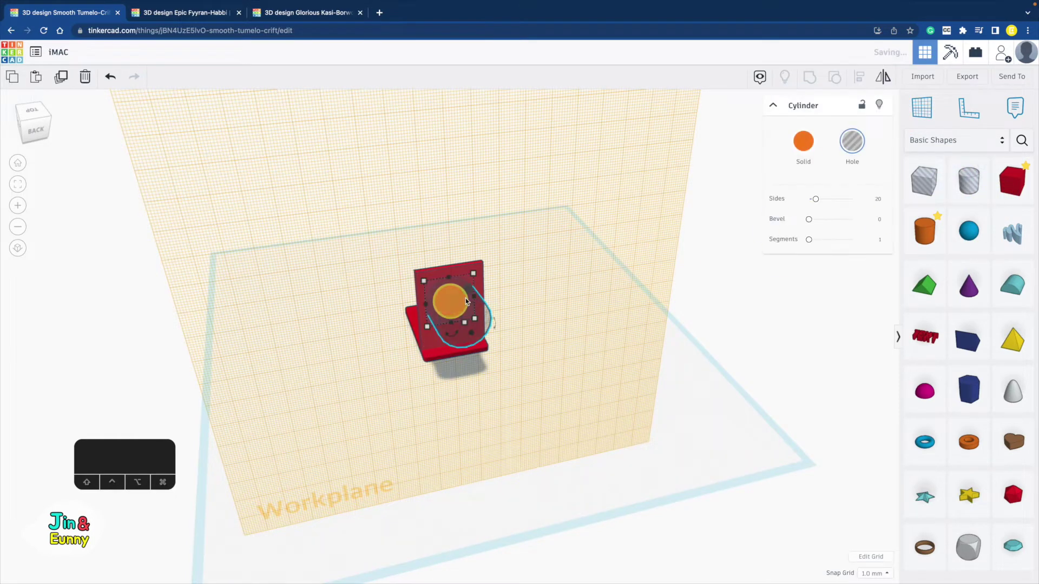
pyautogui.moveTo(815, 201); pyautogui.dragTo(884, 200)
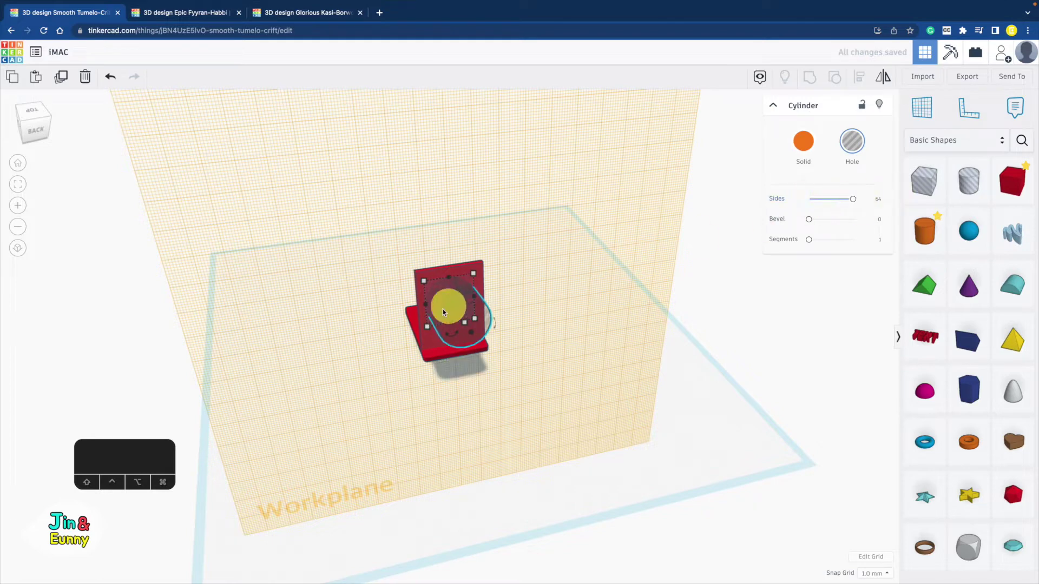
# - Resize the cylinder hole to 7 mm wide and 10 mm high and centre it on the upper half of the plate
pyautogui.moveTo(476, 321)
pyautogui.mouseDown()
pyautogui.moveTo(443, 313)
pyautogui.moveTo(446, 299)
pyautogui.moveTo(491, 336)
pyautogui.moveTo(467, 320)
pyautogui.mouseUp()
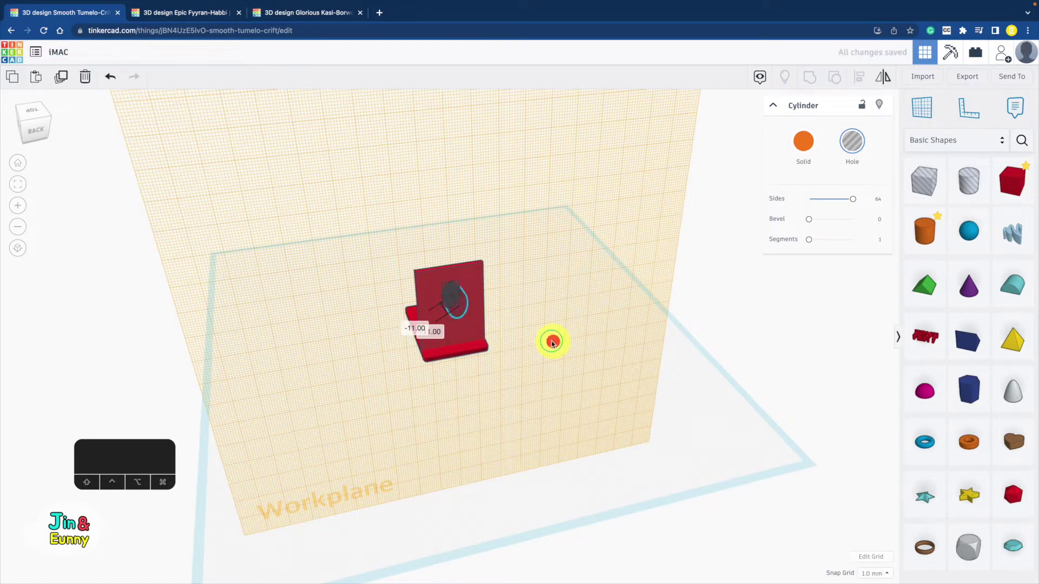
pyautogui.moveTo(551, 344); pyautogui.dragTo(502, 306, button='right')
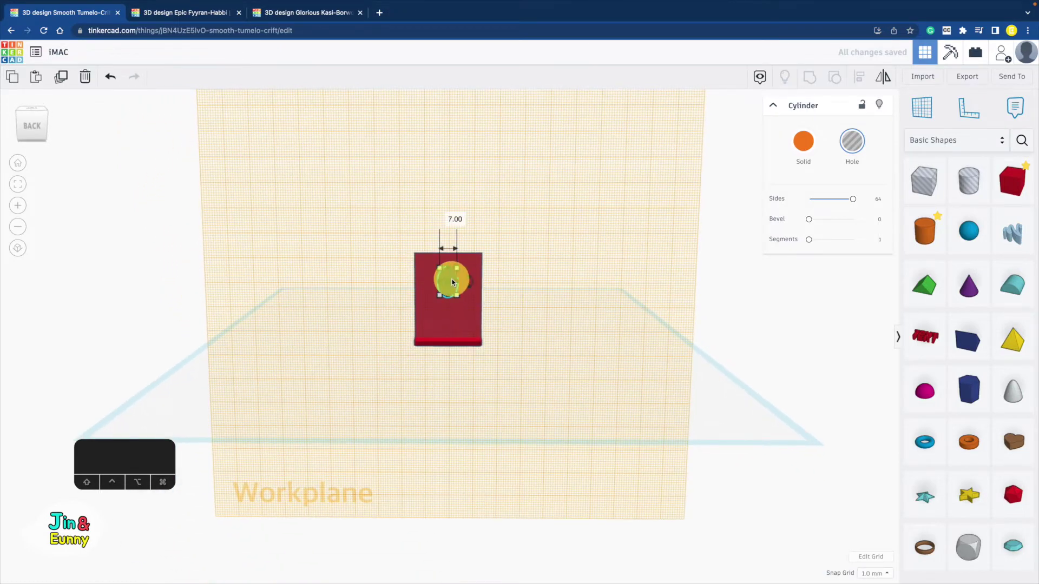
pyautogui.press('Down')
pyautogui.press('Down')
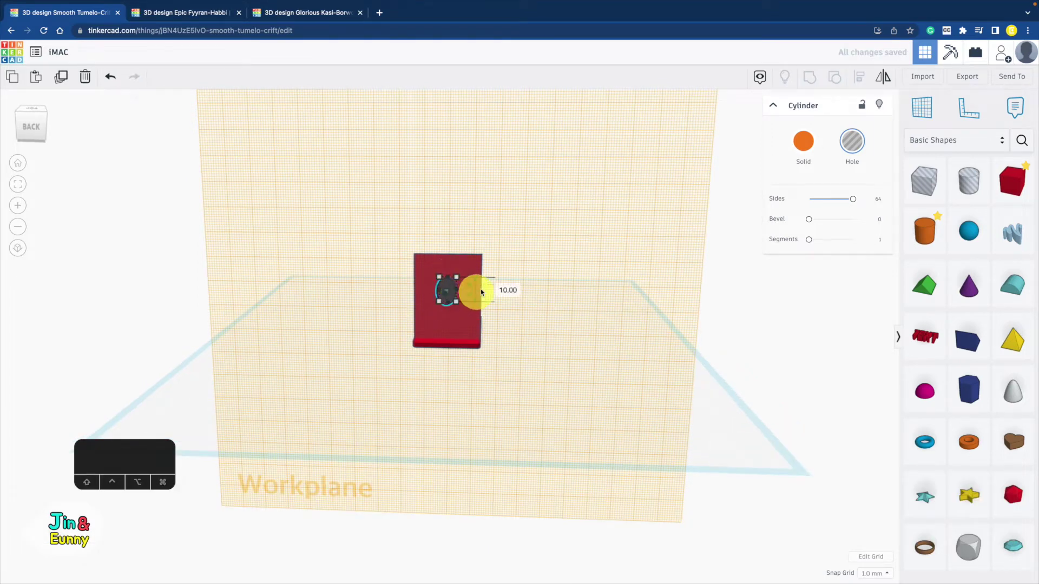
pyautogui.moveTo(481, 292); pyautogui.dragTo(505, 278, button='right')
pyautogui.press('Up')
# - Group the cylinder hole with the upright plate to cut an oval opening through it
pyautogui.keyDown('shift'); pyautogui.click(422, 280); pyautogui.keyUp('shift')
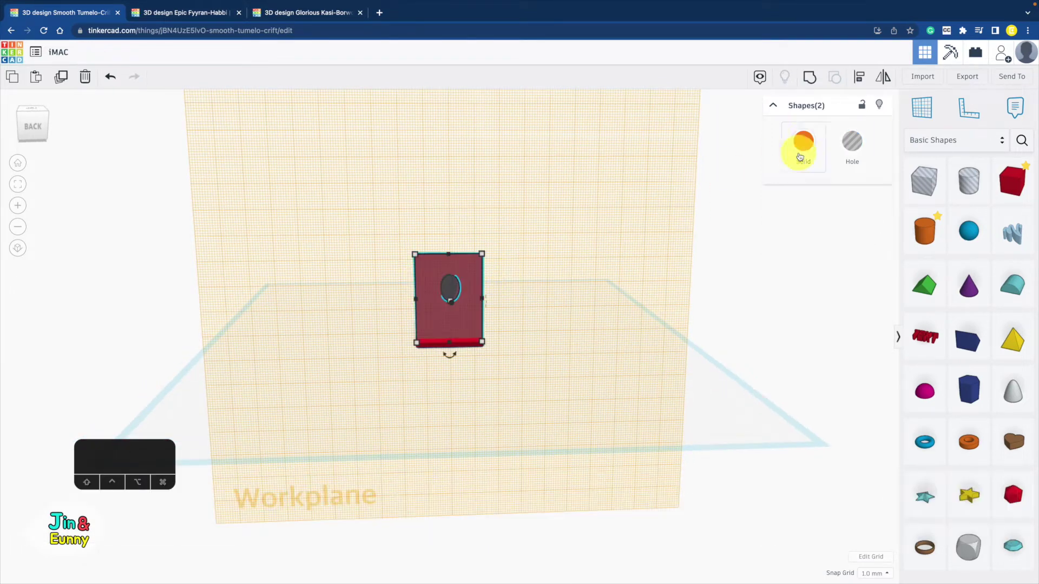
pyautogui.click(805, 76)
pyautogui.click(590, 313)
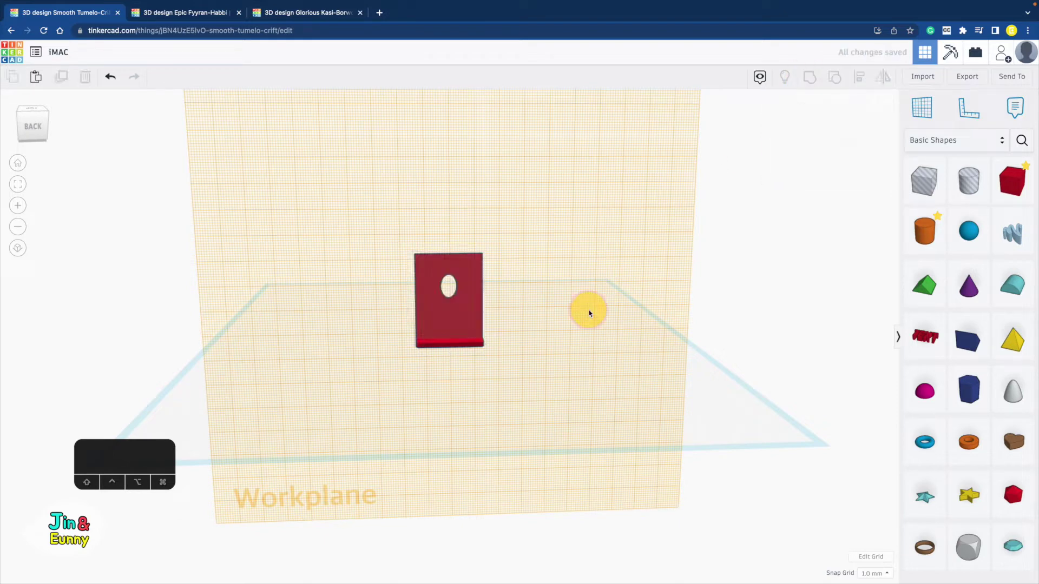
# - Return the workplane to the default ground plane
pyautogui.moveTo(390, 337); pyautogui.dragTo(622, 346, button='right')
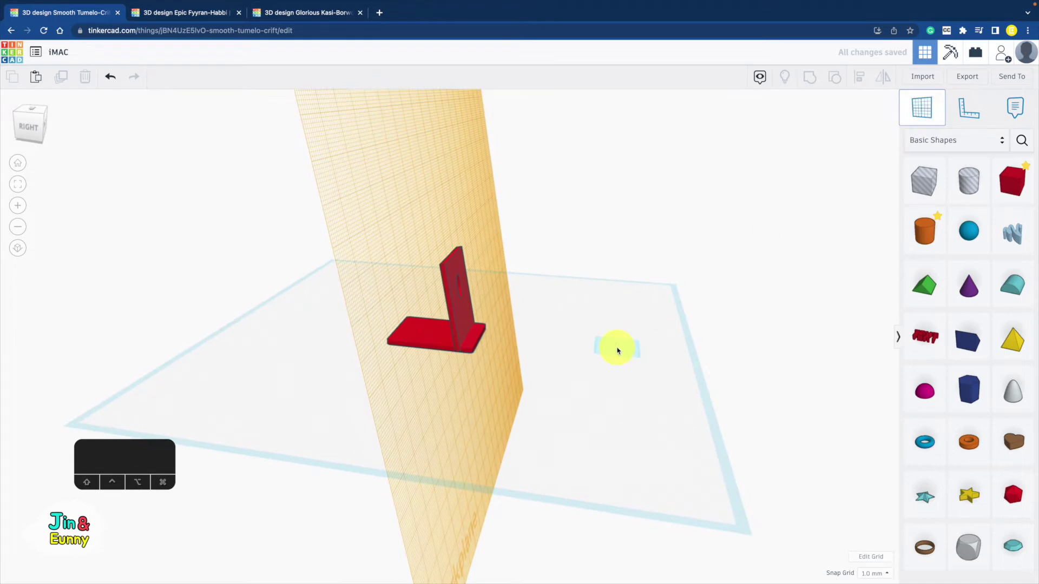
pyautogui.click(614, 348)
pyautogui.moveTo(459, 369); pyautogui.dragTo(507, 380, button='right')
pyautogui.scroll(3, 535, 373)
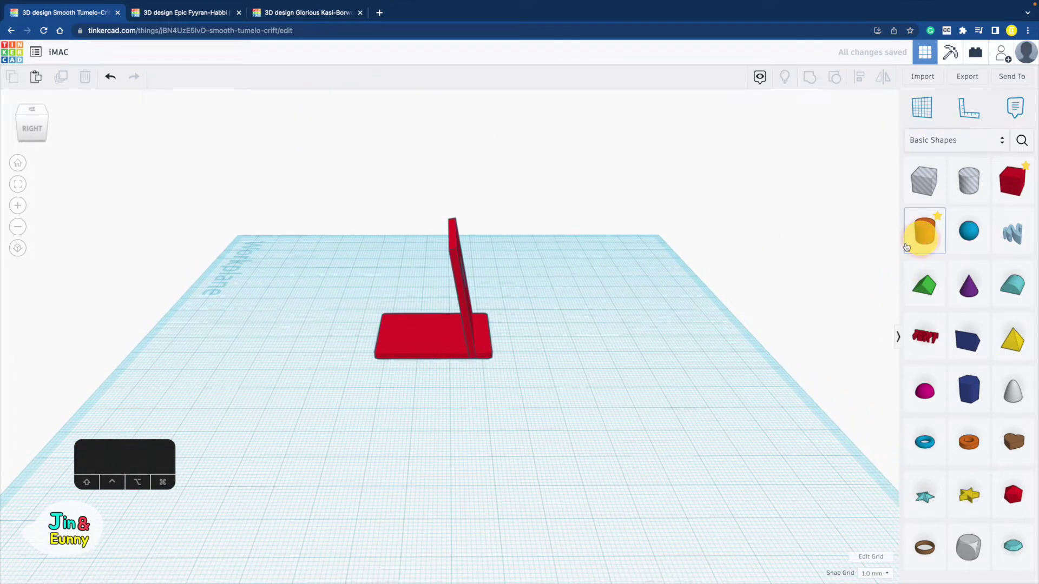
# - Add a solid cylinder with 64 sides beside the stand, lying on its side on the workplane
pyautogui.moveTo(906, 248); pyautogui.dragTo(594, 348)
pyautogui.moveTo(596, 278); pyautogui.dragTo(551, 308)
pyautogui.press('d')
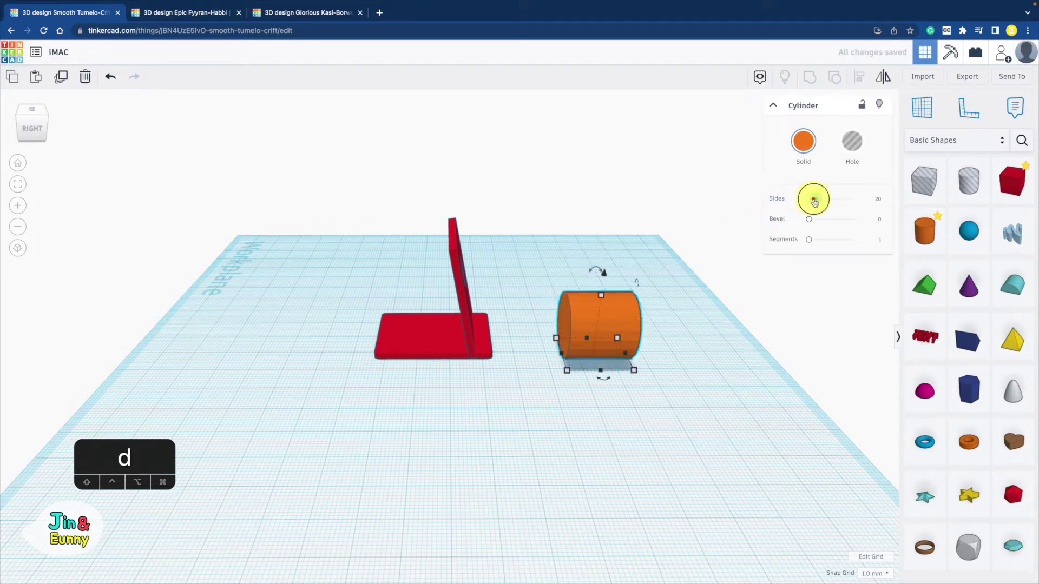
pyautogui.moveTo(815, 201); pyautogui.dragTo(905, 203)
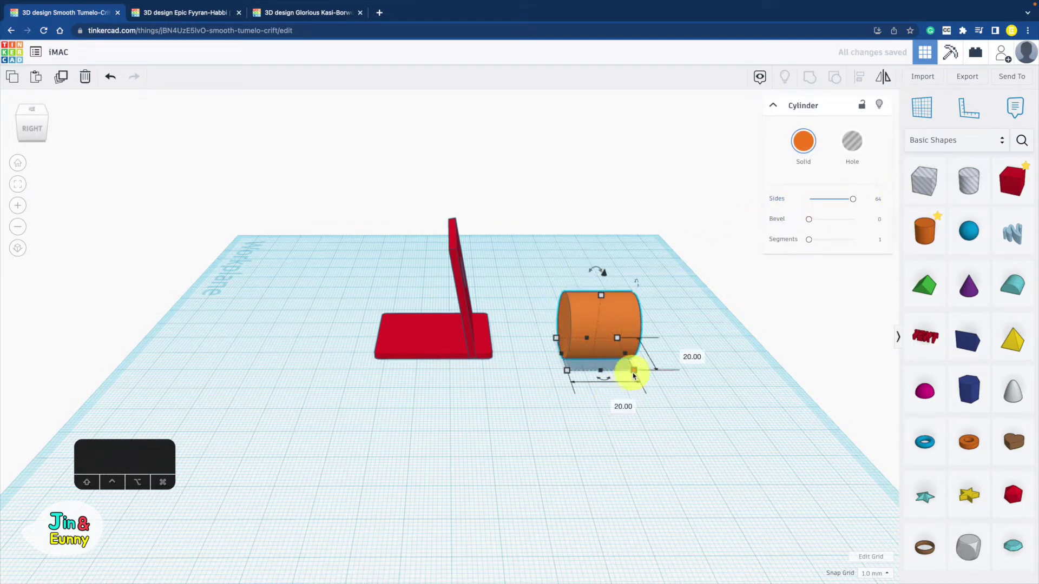
# - Scale the cylinder down to 3 mm in diameter and set its length to 27 mm to match the upright plate's width
pyautogui.keyDown('shift'); pyautogui.moveTo(634, 373); pyautogui.dragTo(565, 345); pyautogui.keyUp('shift')
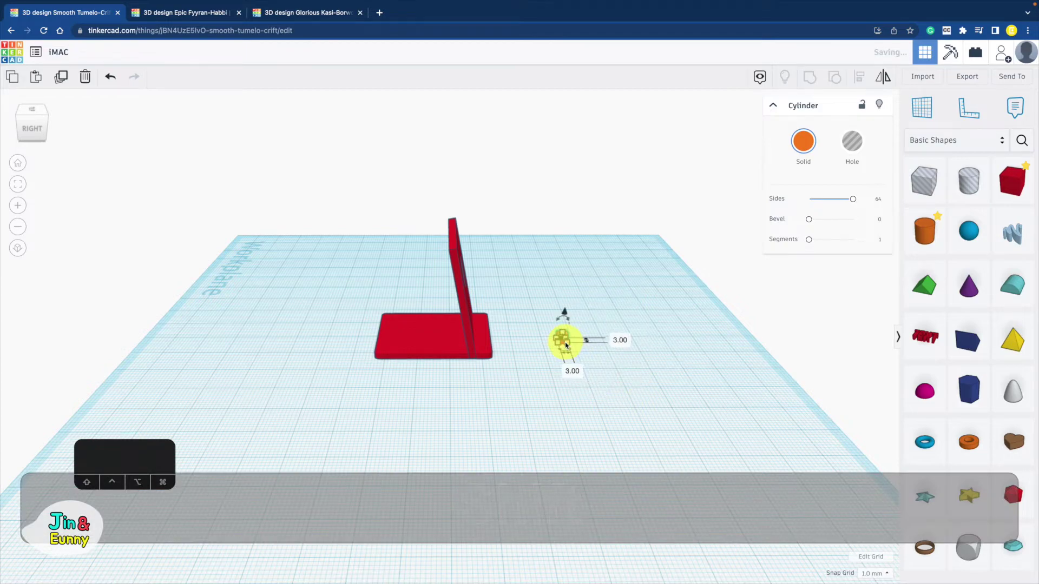
pyautogui.moveTo(564, 342); pyautogui.dragTo(571, 377, button='right')
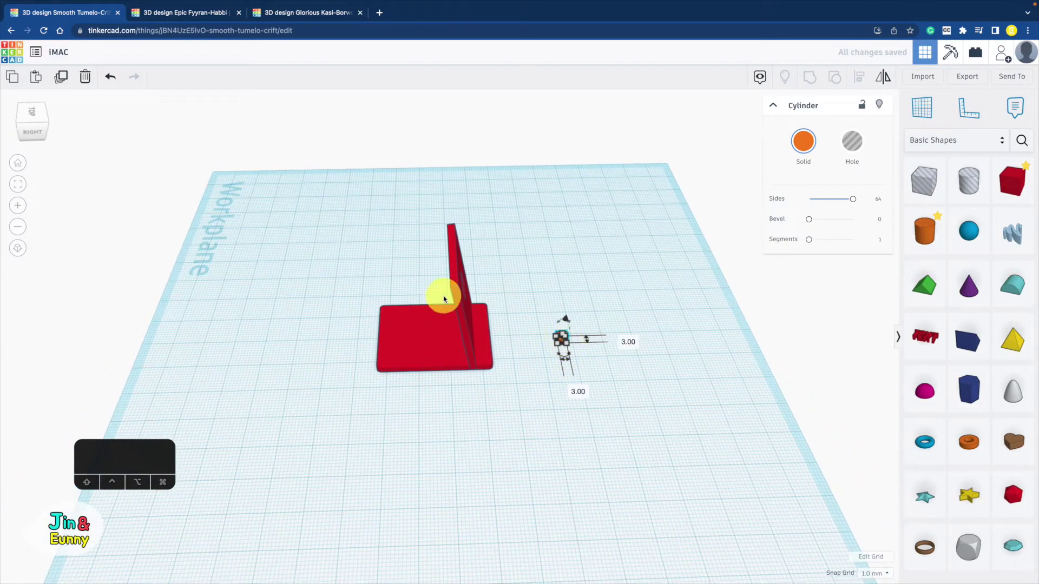
pyautogui.click(456, 278)
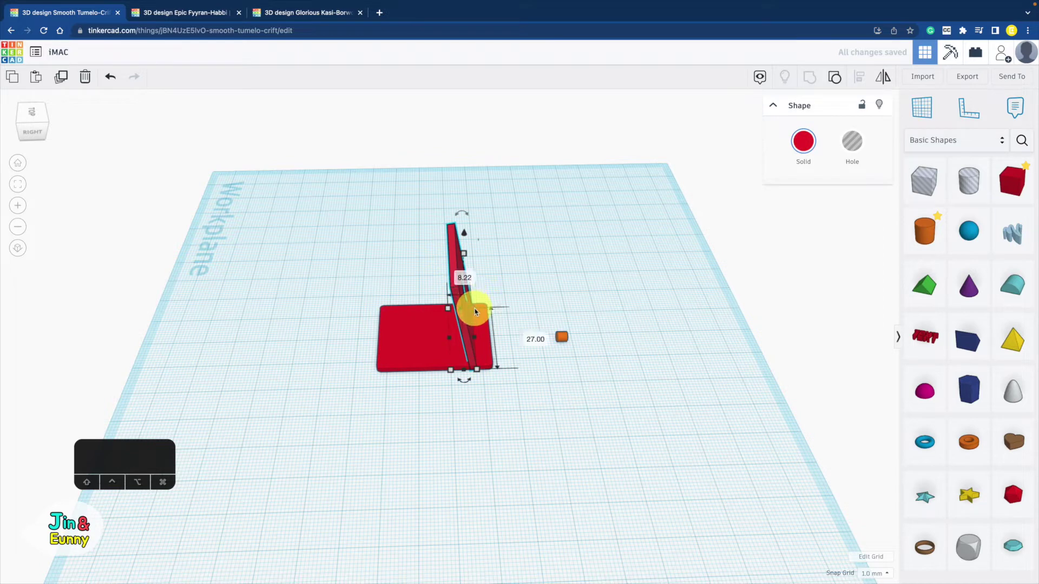
pyautogui.click(561, 340)
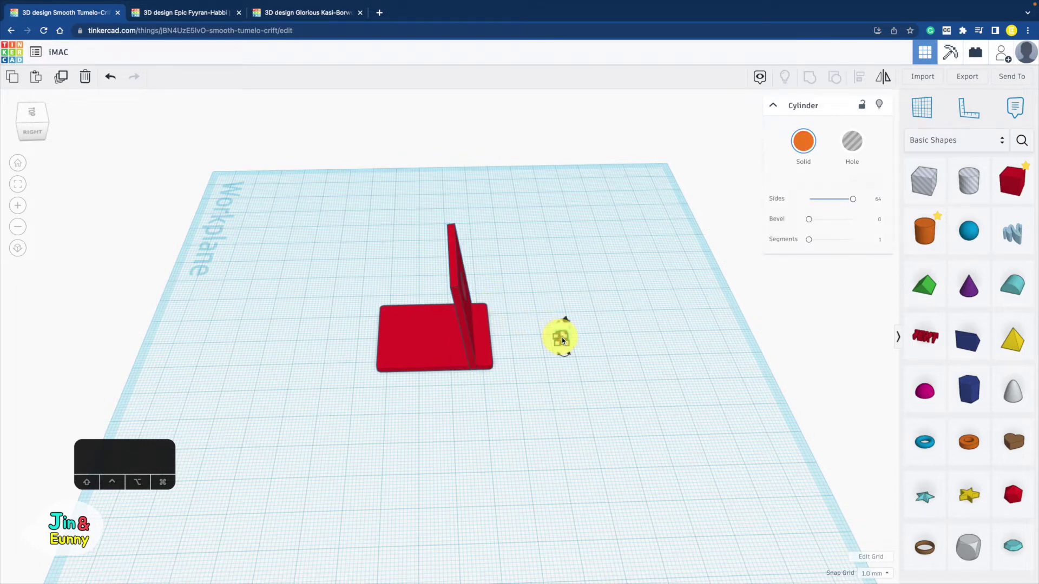
pyautogui.click(574, 390)
pyautogui.write('27')
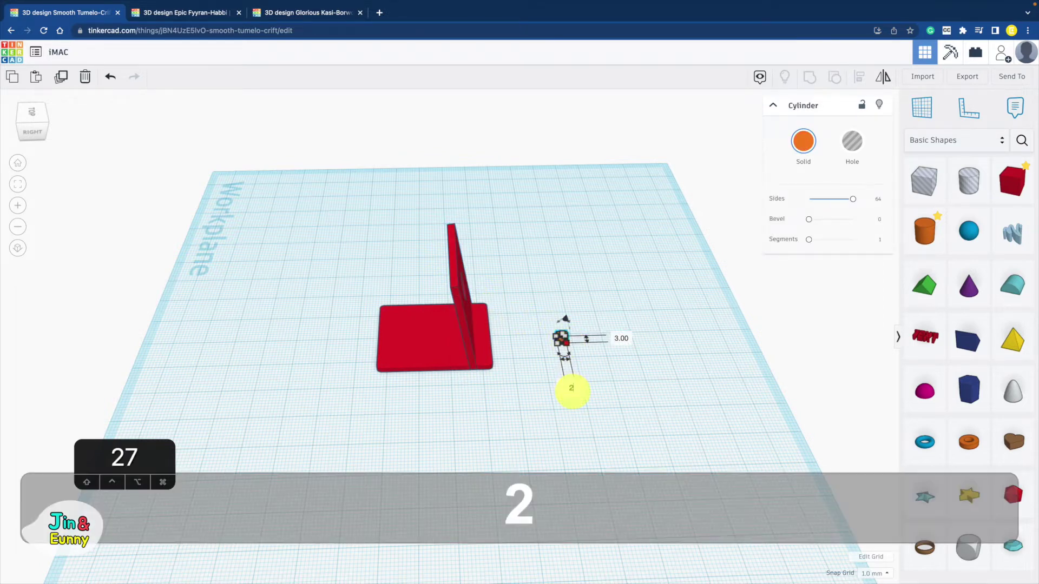
pyautogui.press('Return')
# - Move the cylinder onto the top edge of the upright plate, raised to 34 mm above the workplane
pyautogui.moveTo(615, 361); pyautogui.dragTo(440, 234)
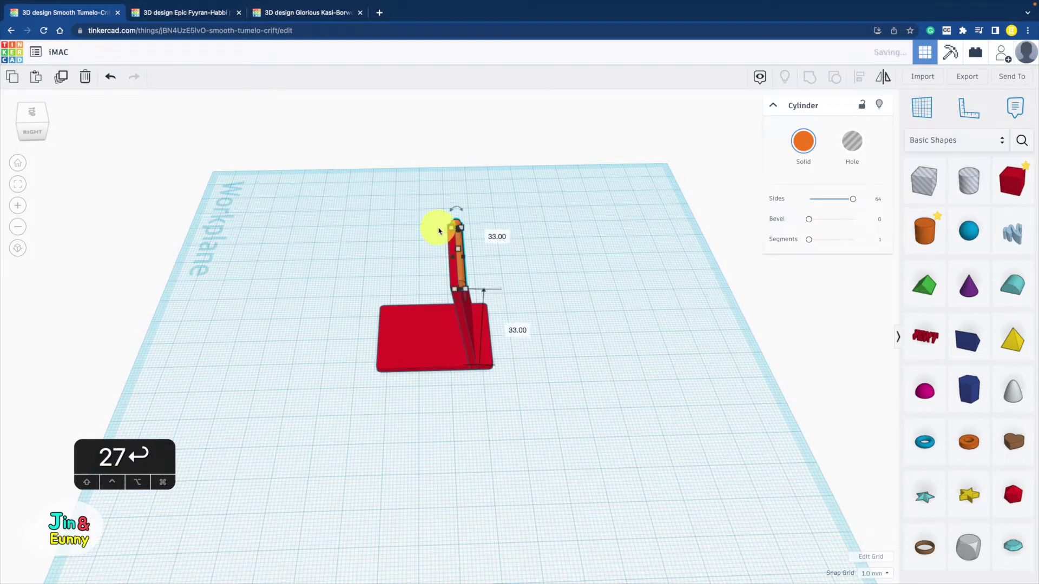
pyautogui.press('Left')
pyautogui.press('Left')
pyautogui.press('Left')
pyautogui.press('Right')
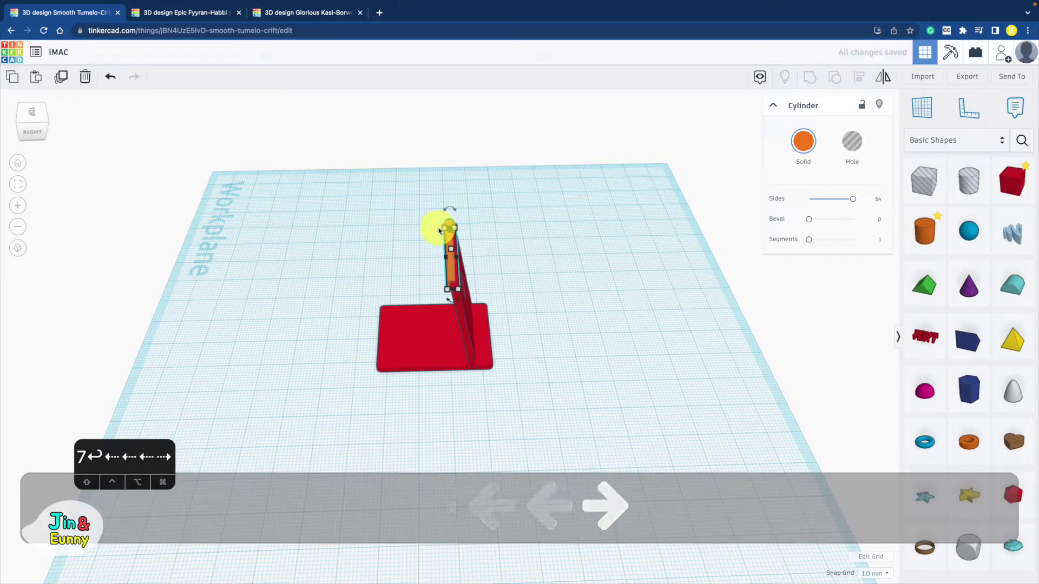
pyautogui.moveTo(489, 268); pyautogui.dragTo(455, 231, button='right')
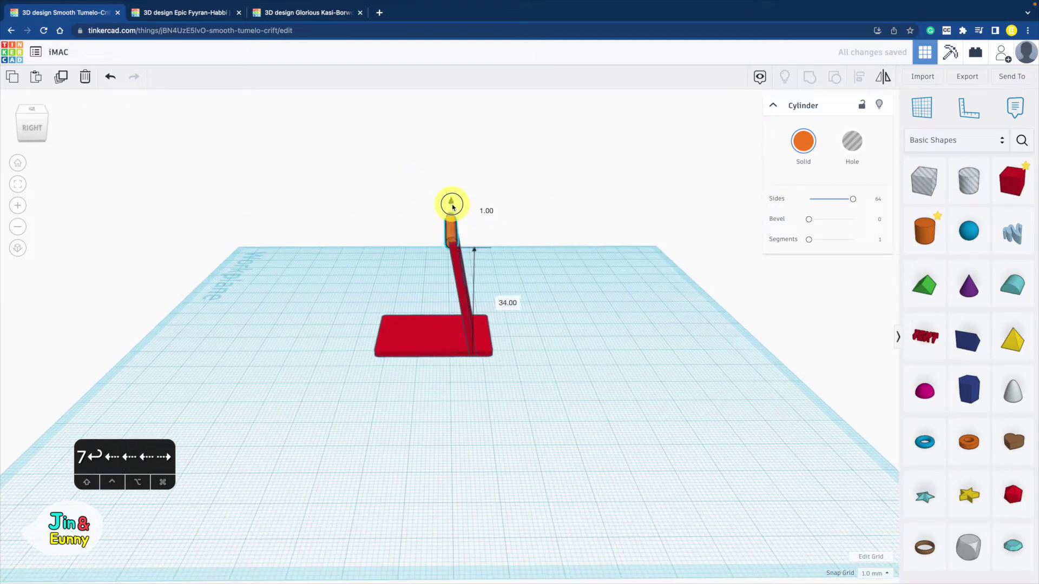
pyautogui.press('Down')
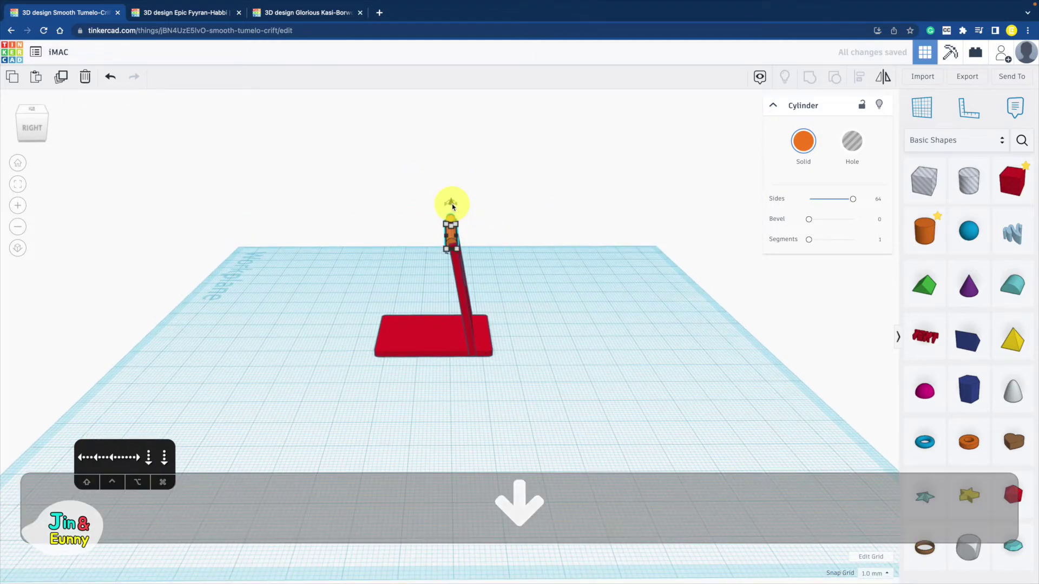
pyautogui.moveTo(563, 262)
pyautogui.mouseDown(button='right')
pyautogui.moveTo(494, 258)
pyautogui.moveTo(566, 244)
pyautogui.mouseUp(button='right')
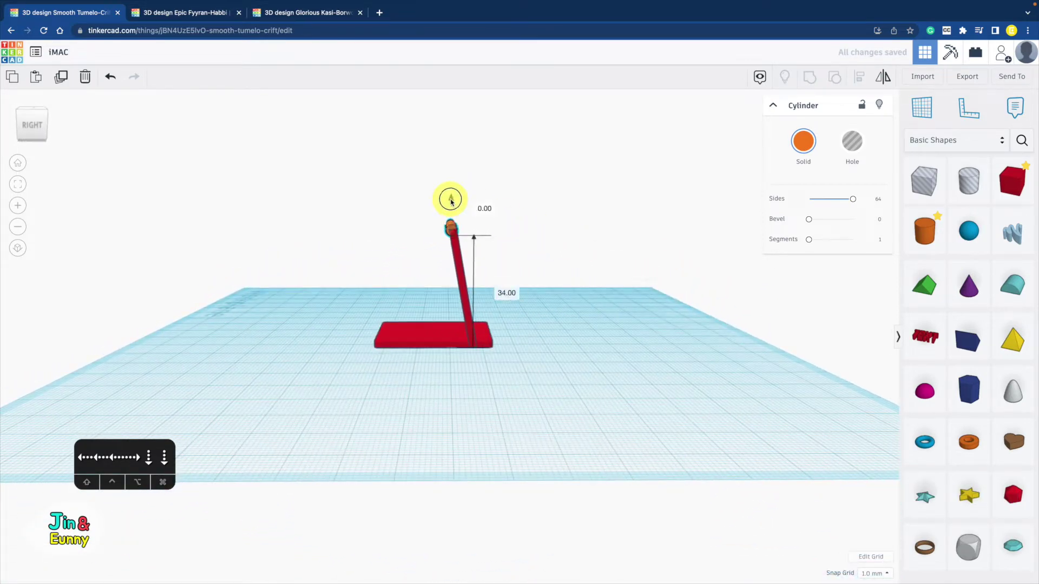
# - Enlarge the cylinder on the plate's top edge to 4 mm in diameter, with its base at 33 mm and its length set to 27 mm
pyautogui.keyDown('shift'); pyautogui.moveTo(457, 235); pyautogui.dragTo(461, 238); pyautogui.keyUp('shift')
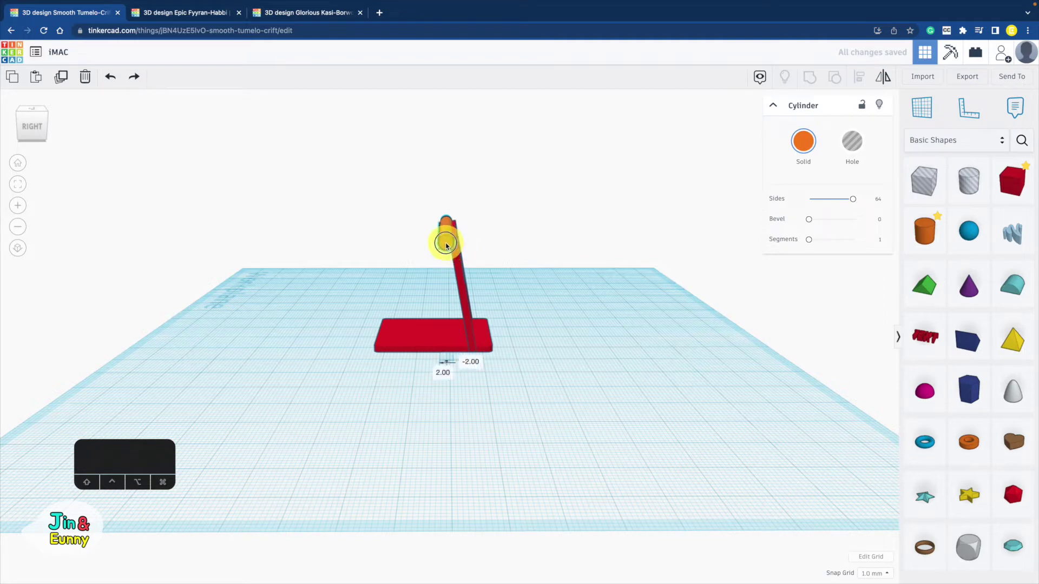
pyautogui.moveTo(551, 263)
pyautogui.mouseDown(button='right')
pyautogui.moveTo(466, 264)
pyautogui.moveTo(554, 246)
pyautogui.moveTo(541, 260)
pyautogui.mouseUp(button='right')
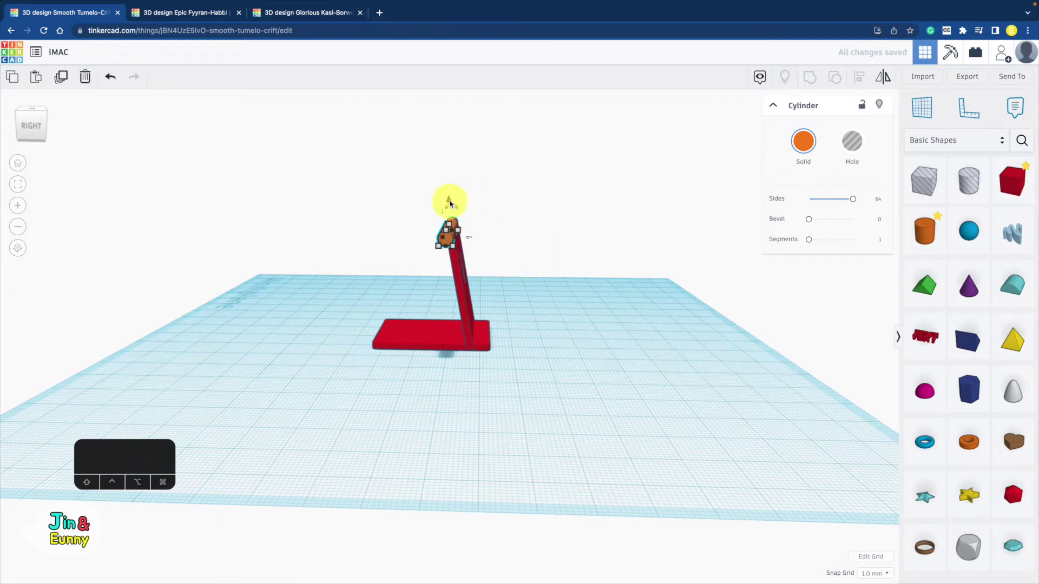
pyautogui.moveTo(449, 203); pyautogui.dragTo(449, 203)
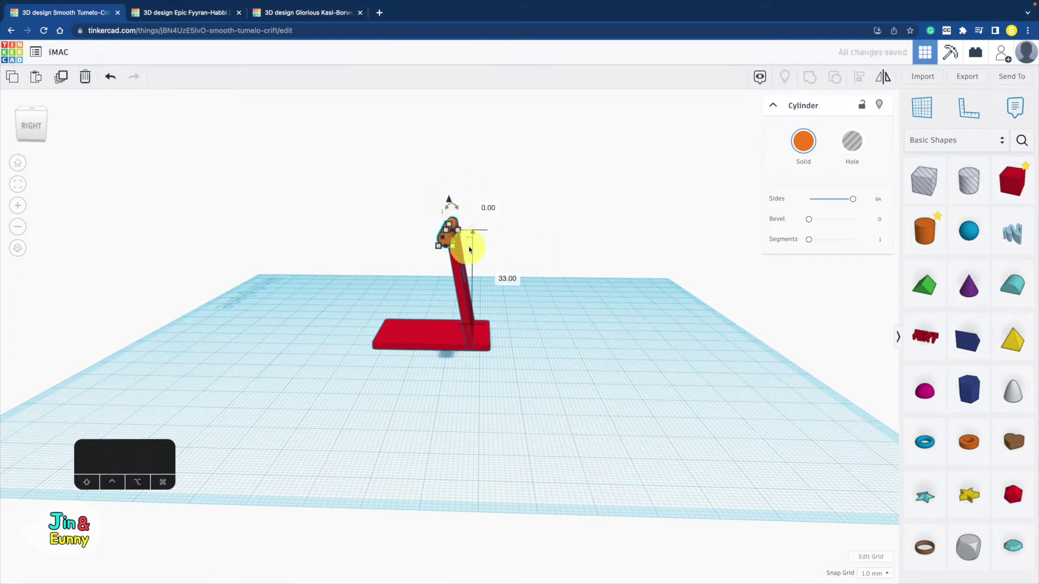
pyautogui.click(514, 244)
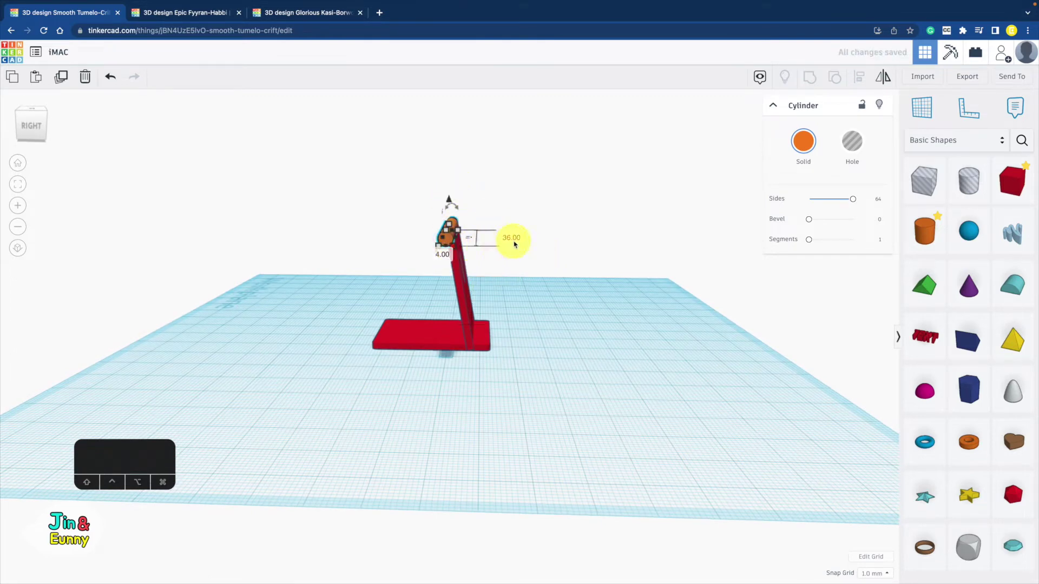
pyautogui.write('27')
pyautogui.press('Return')
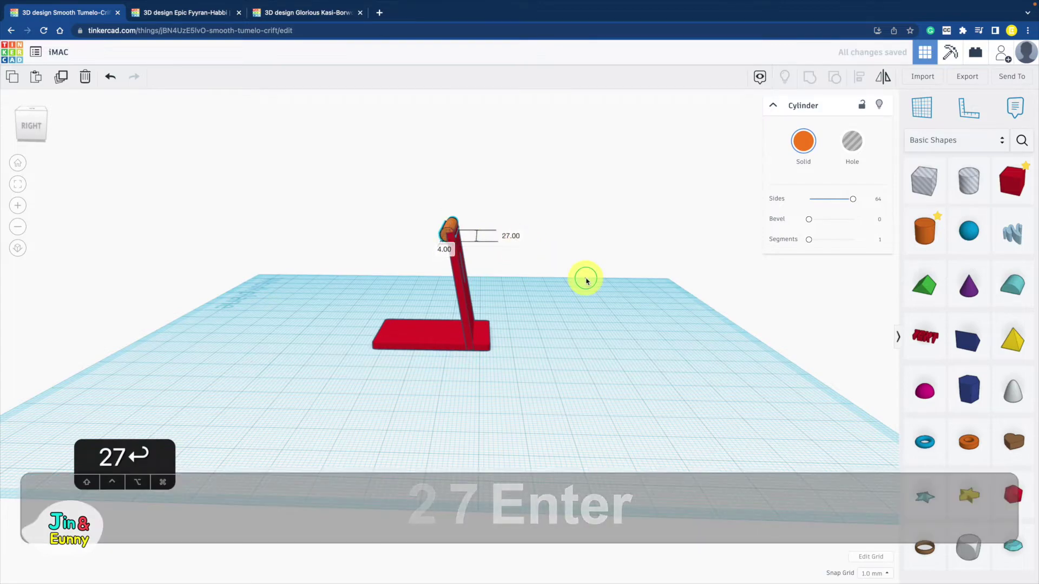
# - Align the base, upright plate and top cylinder on their centres across the stand's width
pyautogui.moveTo(586, 278); pyautogui.dragTo(577, 349, button='right')
pyautogui.moveTo(491, 223); pyautogui.dragTo(385, 448)
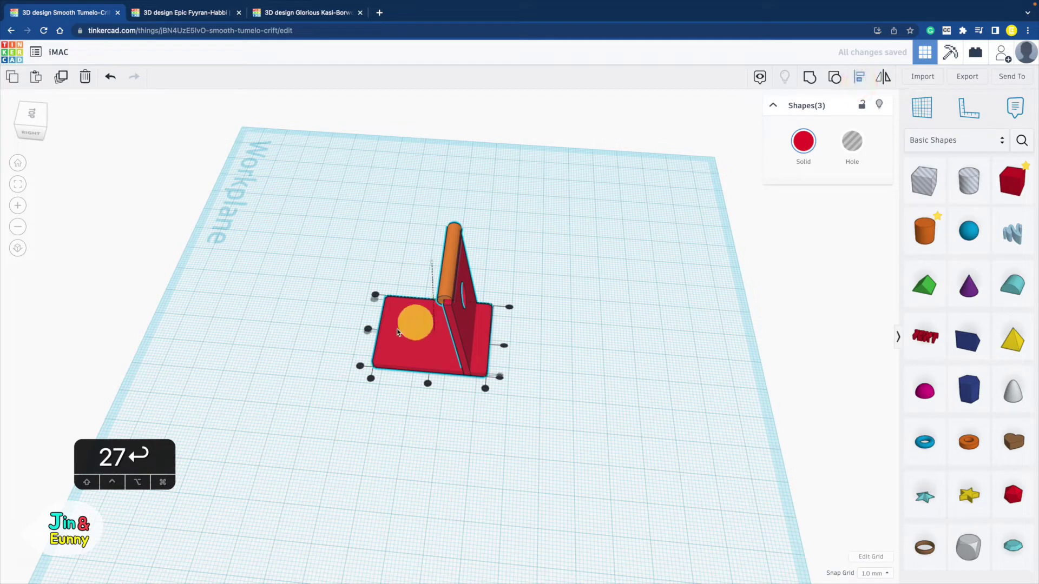
pyautogui.click(368, 329)
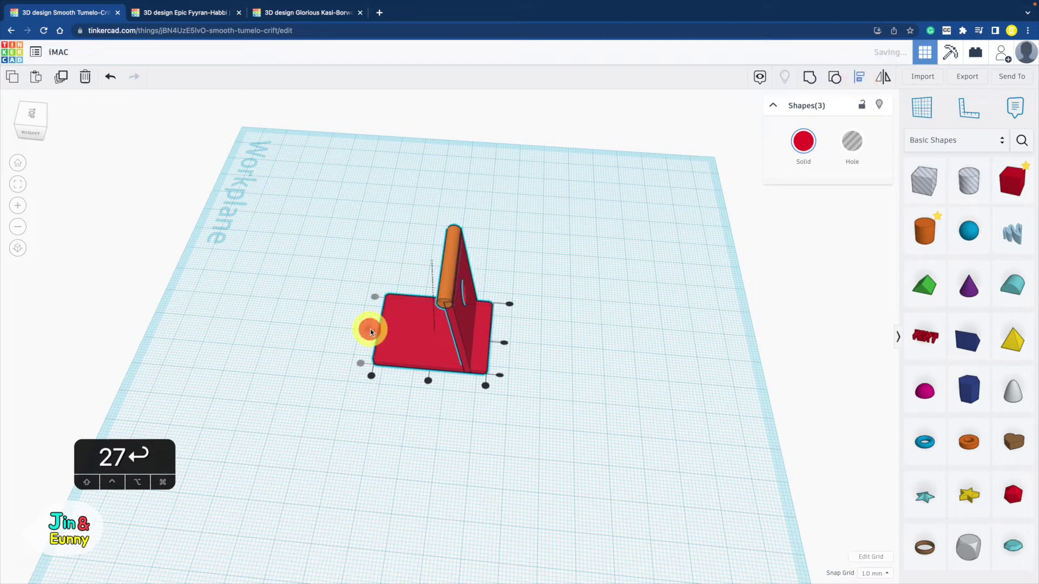
pyautogui.click(578, 364)
# - Group the base, upright plate and top cylinder into one stand and colour it light grey
pyautogui.moveTo(577, 362); pyautogui.dragTo(617, 304, button='right')
pyautogui.moveTo(472, 210); pyautogui.dragTo(407, 376)
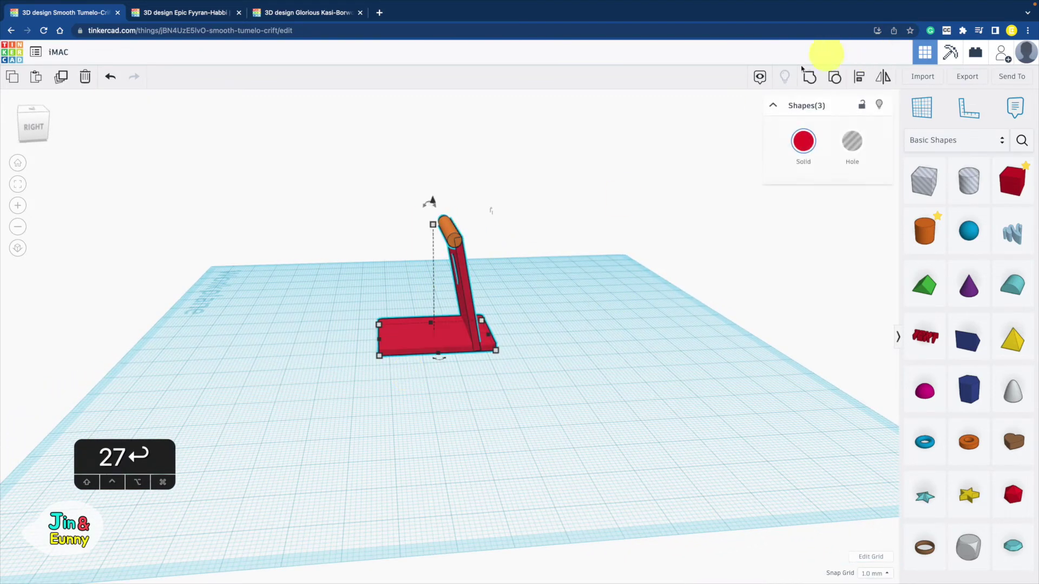
pyautogui.click(811, 79)
pyautogui.click(803, 141)
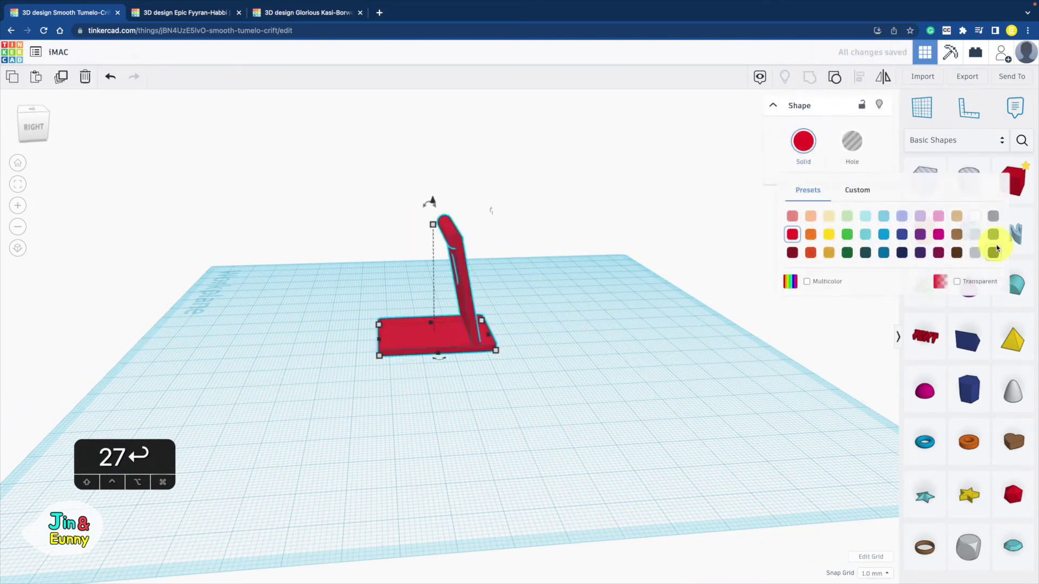
pyautogui.click(981, 236)
pyautogui.click(614, 370)
pyautogui.moveTo(614, 370)
pyautogui.mouseDown(button='right')
pyautogui.moveTo(447, 390)
pyautogui.moveTo(613, 385)
pyautogui.mouseUp(button='right')
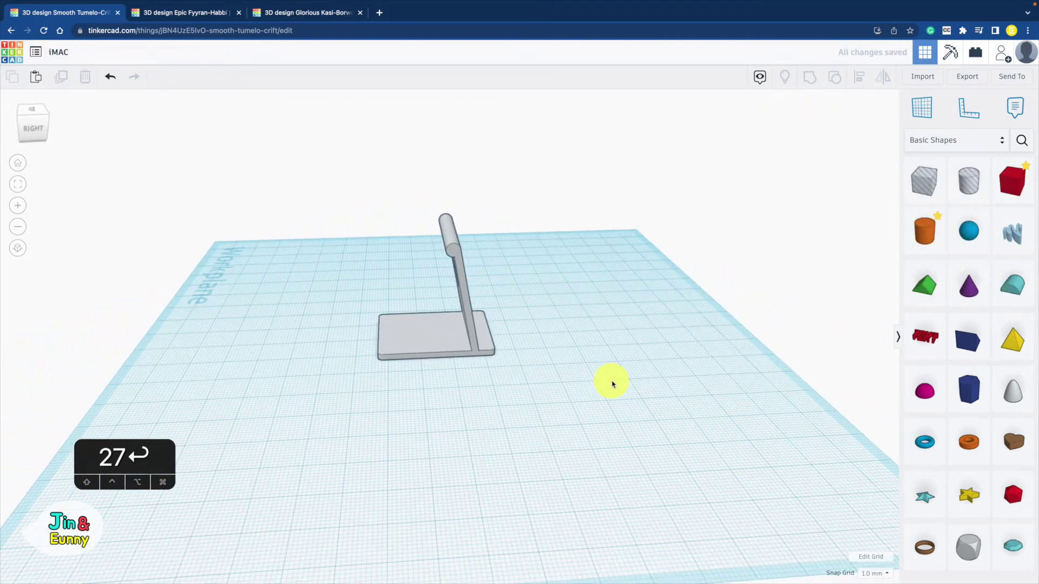
# - Move the grouped stand about 50 mm towards the back of the workplane
pyautogui.moveTo(425, 344); pyautogui.dragTo(583, 343)
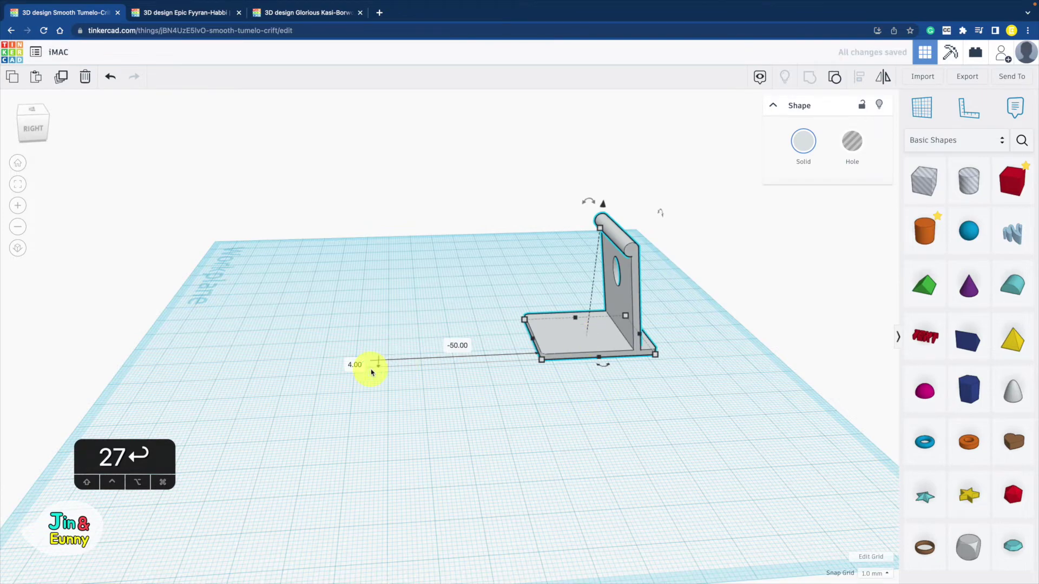
pyautogui.moveTo(371, 372); pyautogui.dragTo(614, 378, button='right')
pyautogui.click(614, 378)
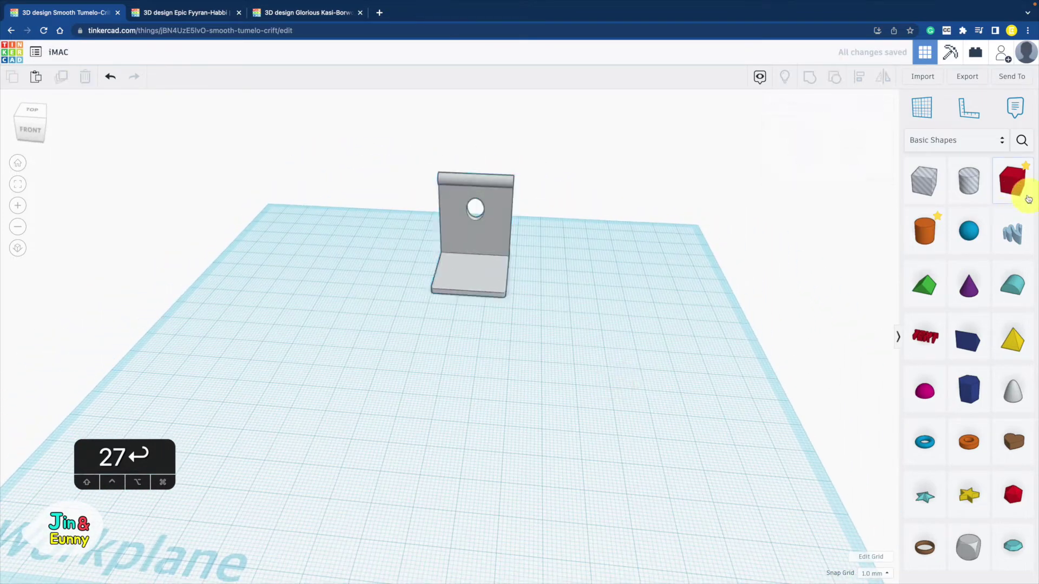
# - Add a box in front of the stand as the screen, about 91 mm wide, 3 mm thick and 64 mm tall
pyautogui.moveTo(1014, 188); pyautogui.dragTo(591, 320)
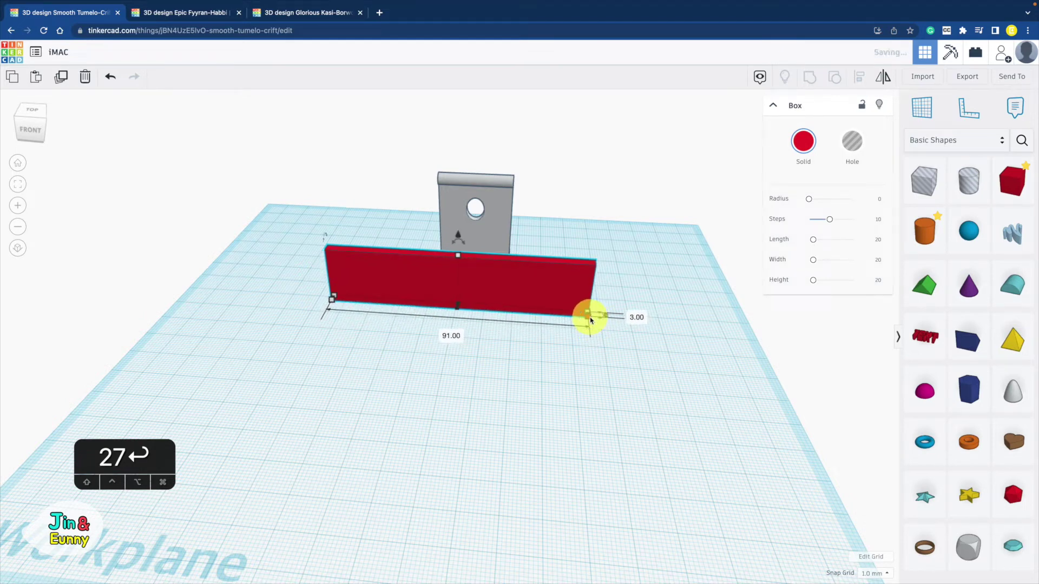
pyautogui.moveTo(459, 257); pyautogui.dragTo(459, 123)
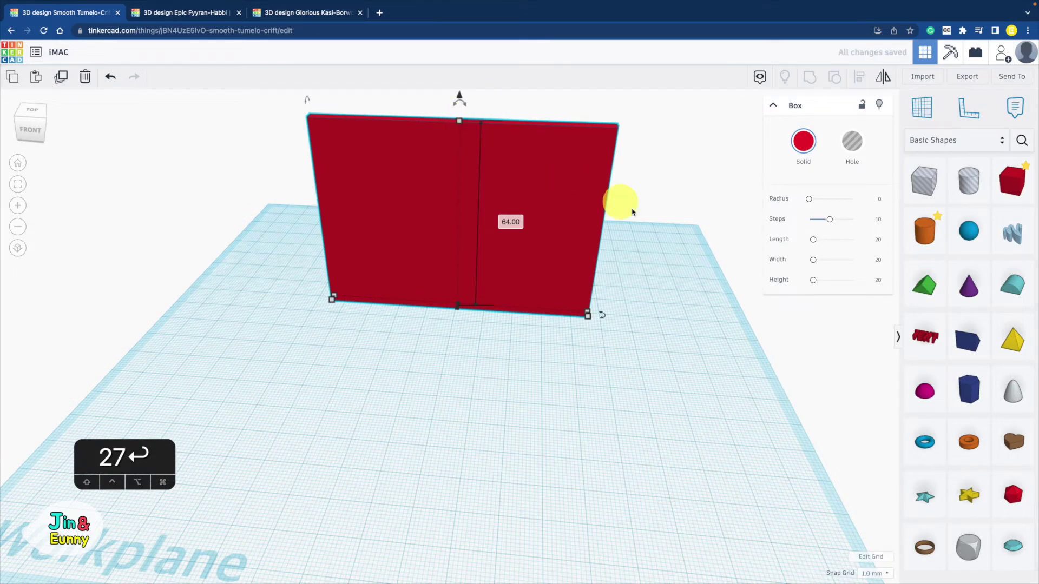
# - Move the screen box over the base close to the upright plate, raised 18 mm above the workplane
pyautogui.moveTo(637, 209); pyautogui.dragTo(297, 266, button='right')
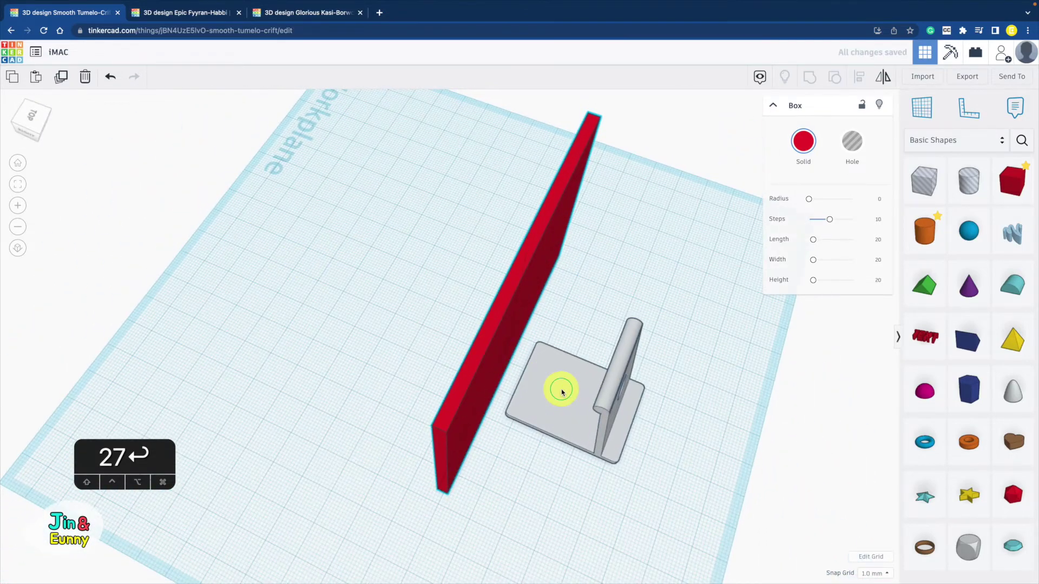
pyautogui.moveTo(561, 389); pyautogui.dragTo(364, 313, button='right')
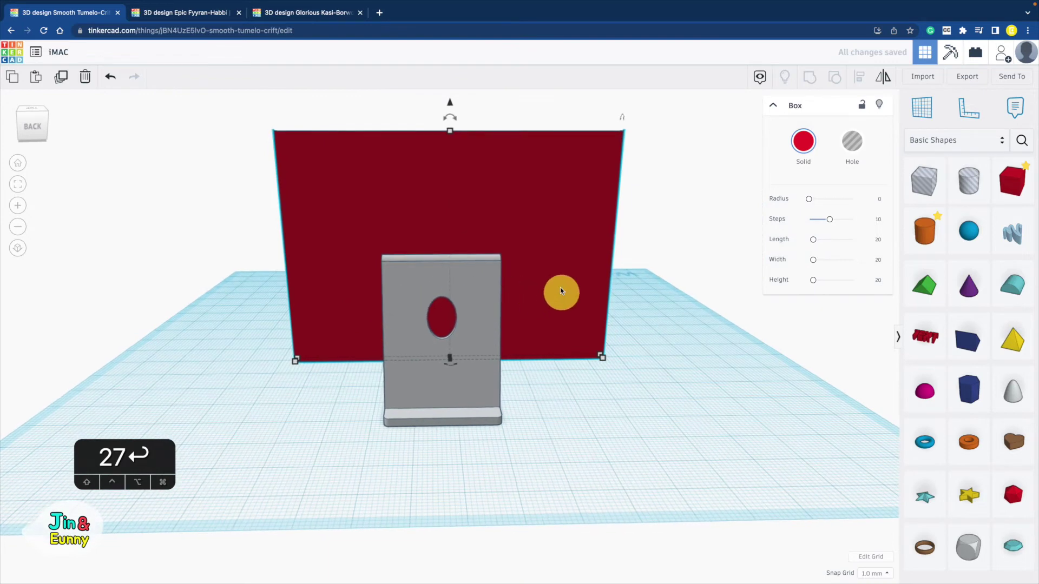
pyautogui.moveTo(559, 292); pyautogui.dragTo(529, 225)
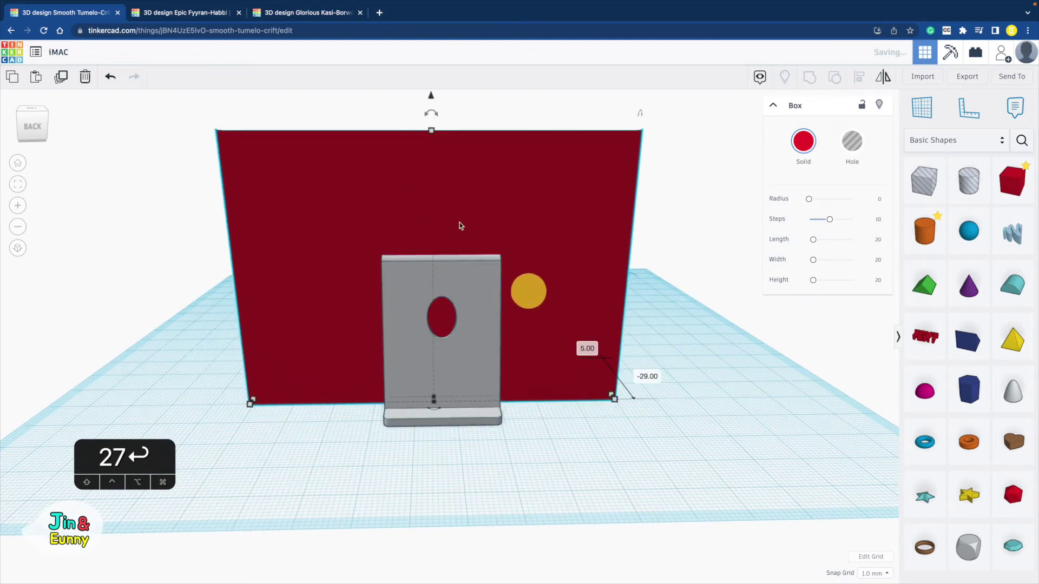
pyautogui.scroll(-5, 431, 116)
pyautogui.moveTo(437, 164); pyautogui.dragTo(431, 108)
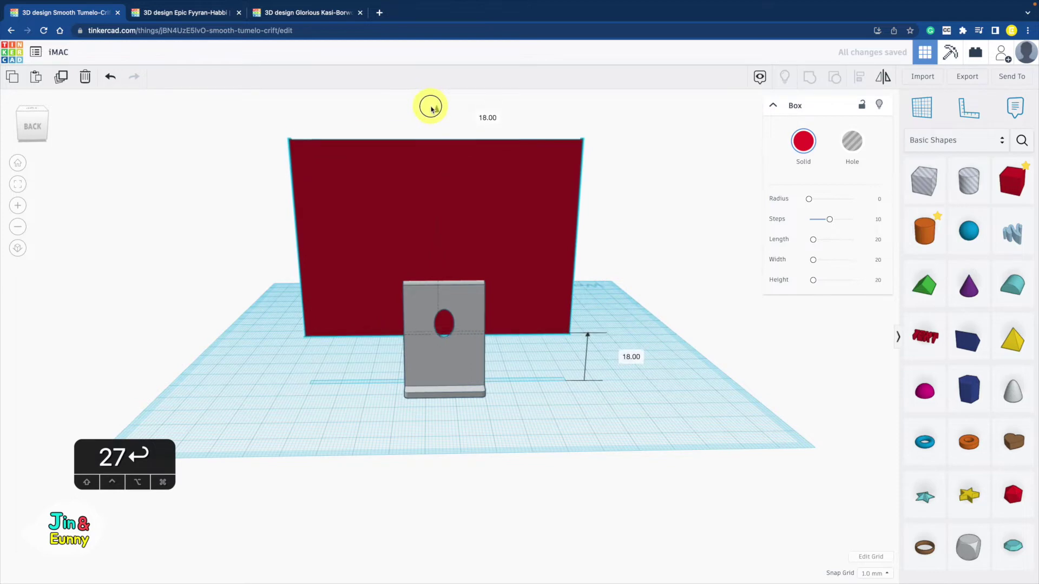
pyautogui.moveTo(431, 109); pyautogui.dragTo(557, 234, button='right')
pyautogui.click(558, 236)
pyautogui.press('Left')
pyautogui.press('Left')
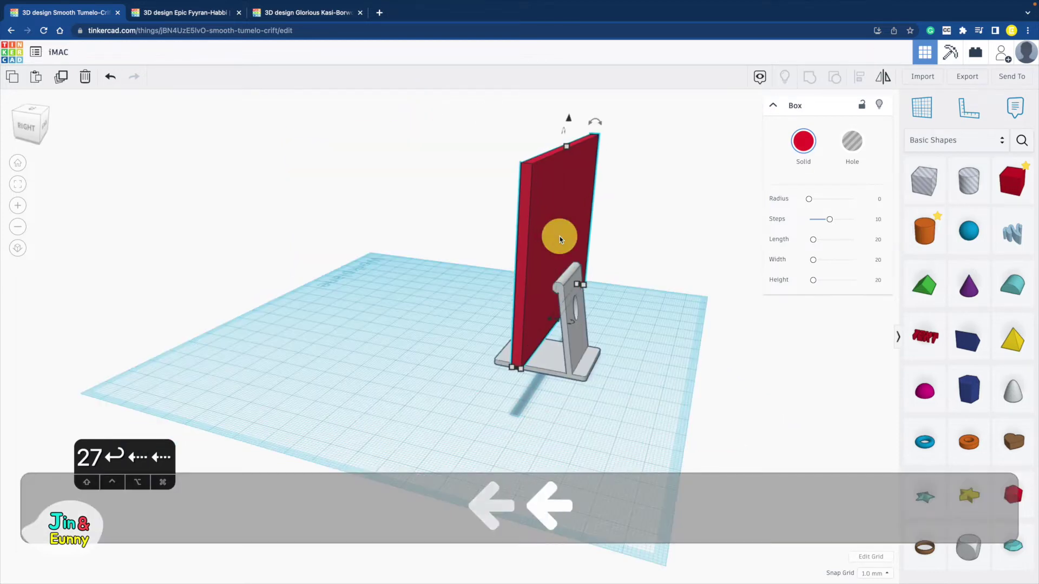
# - Reduce the screen box's height slightly and align it with the stand on their centres across the width
pyautogui.moveTo(722, 307); pyautogui.dragTo(413, 165, button='right')
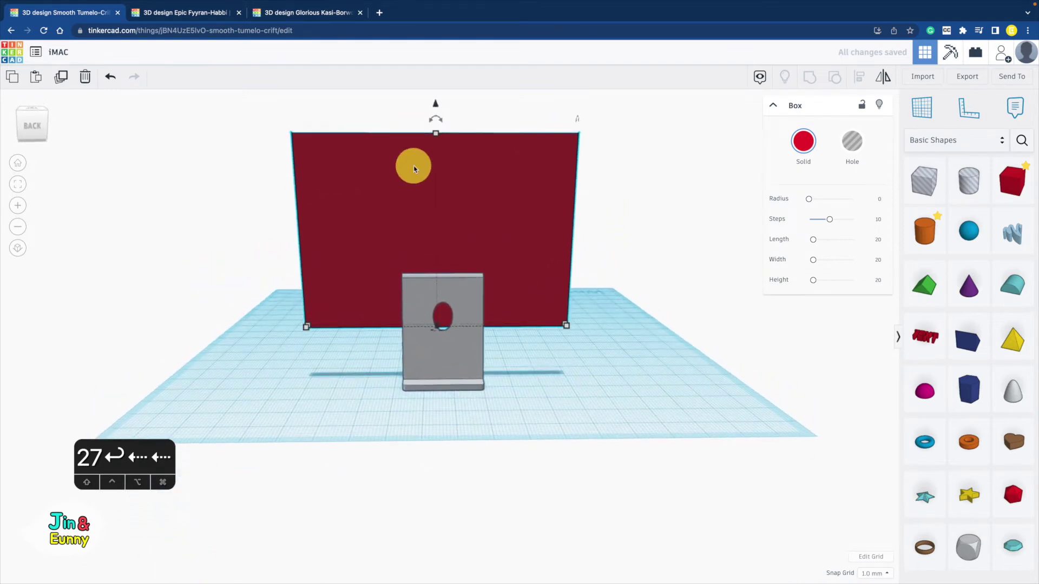
pyautogui.moveTo(436, 138); pyautogui.dragTo(437, 154)
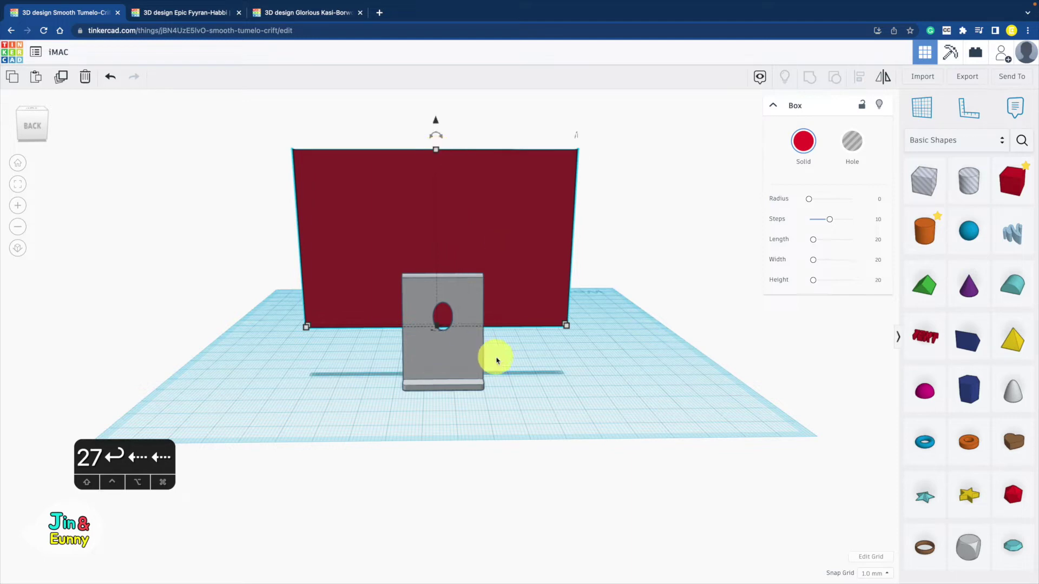
pyautogui.keyDown('shift'); pyautogui.click(515, 346); pyautogui.keyUp('shift')
pyautogui.click(857, 82)
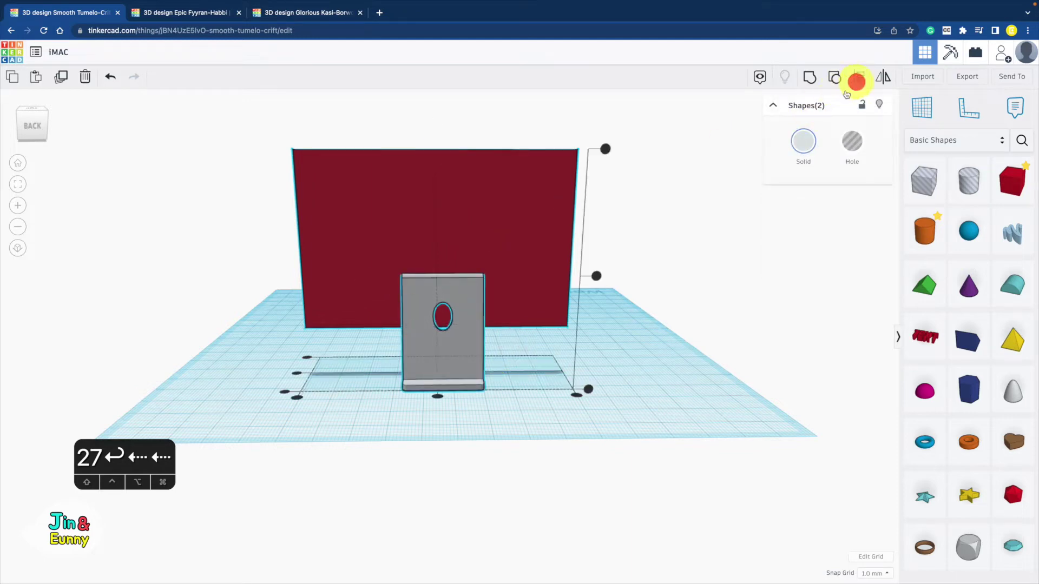
pyautogui.click(437, 398)
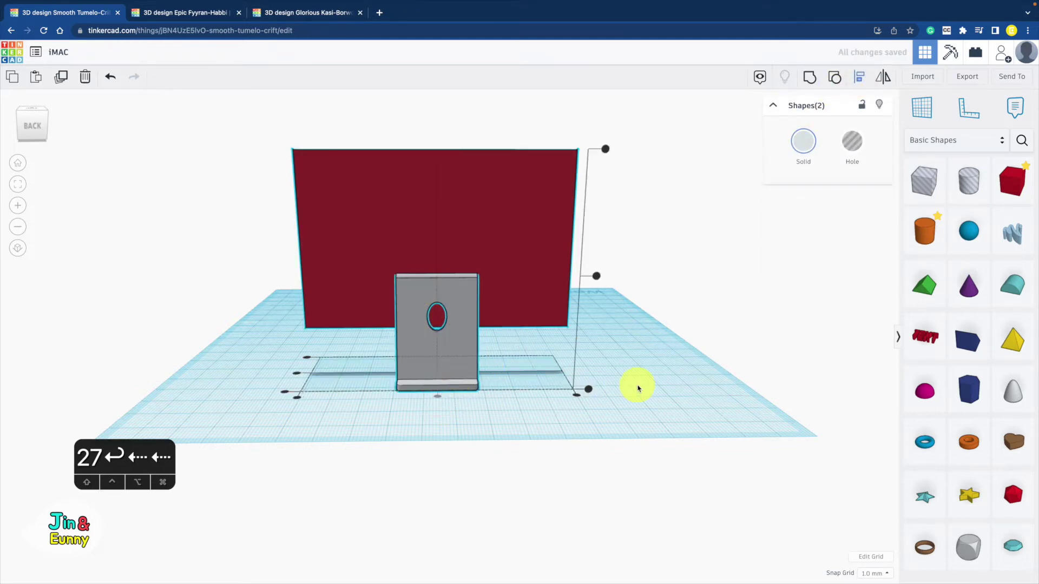
pyautogui.click(637, 388)
# - Round the screen box's corners with a radius of 0.8
pyautogui.click(430, 198)
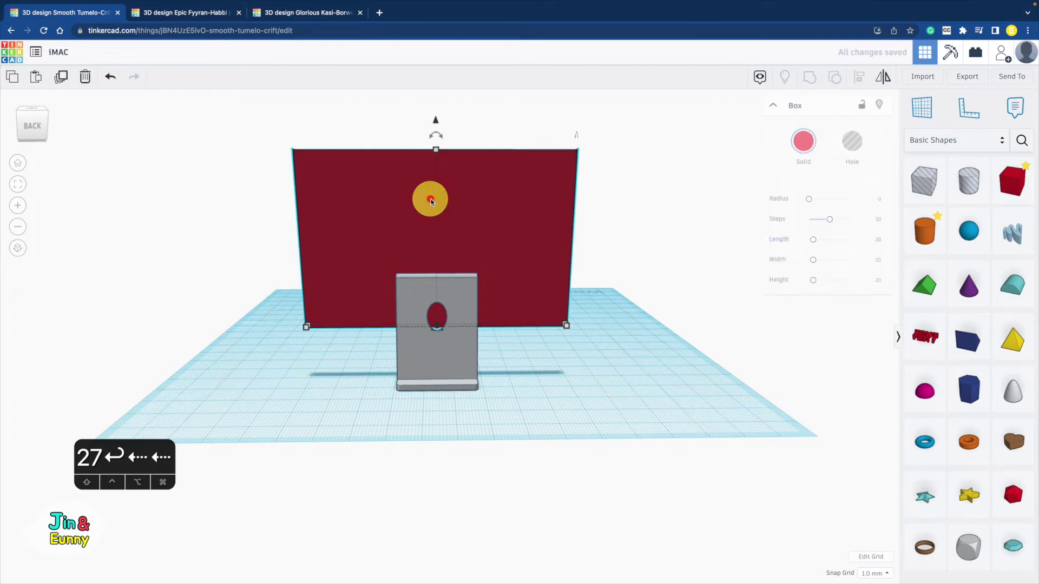
pyautogui.click(810, 202)
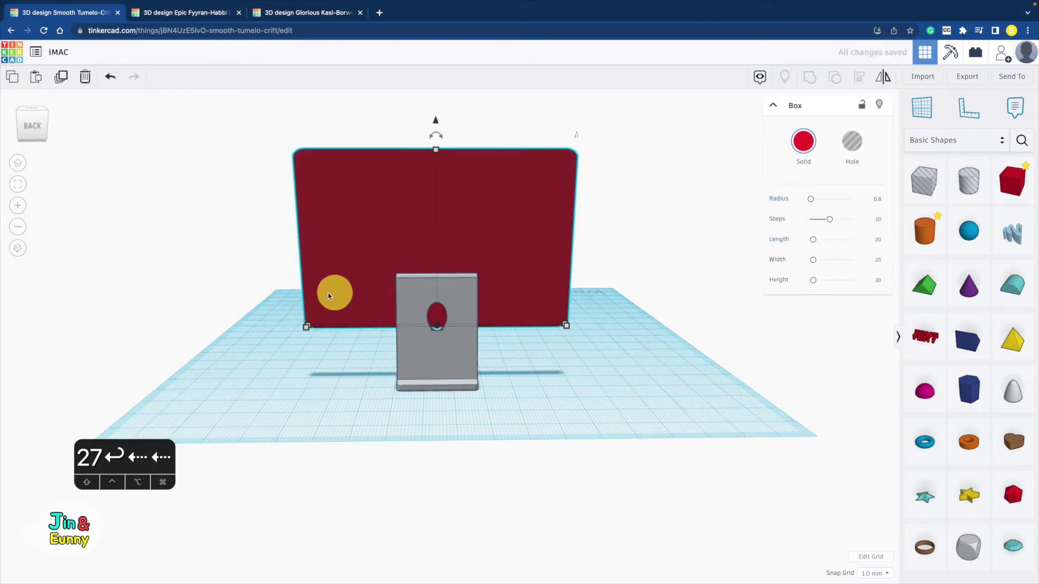
pyautogui.click(246, 290)
# - Place a temporary workplane on the front face of the screen box
pyautogui.moveTo(246, 291); pyautogui.dragTo(748, 312, button='right')
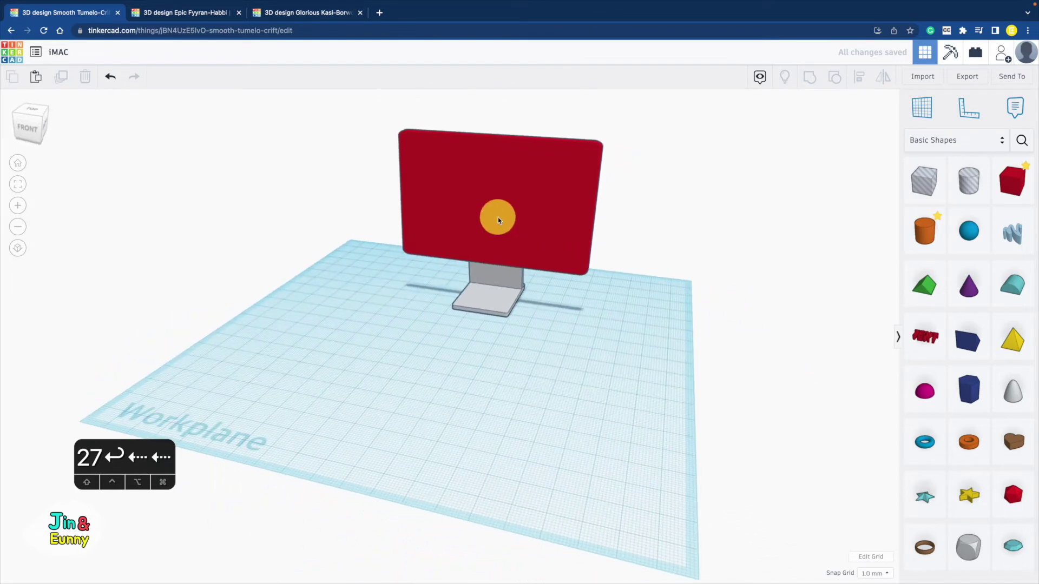
pyautogui.scroll(3, 498, 218)
pyautogui.keyDown('shift'); pyautogui.moveTo(498, 218); pyautogui.dragTo(515, 322, button='right'); pyautogui.keyUp('shift')
pyautogui.scroll(1, 535, 326)
pyautogui.scroll(3, 536, 325)
pyautogui.click(515, 323)
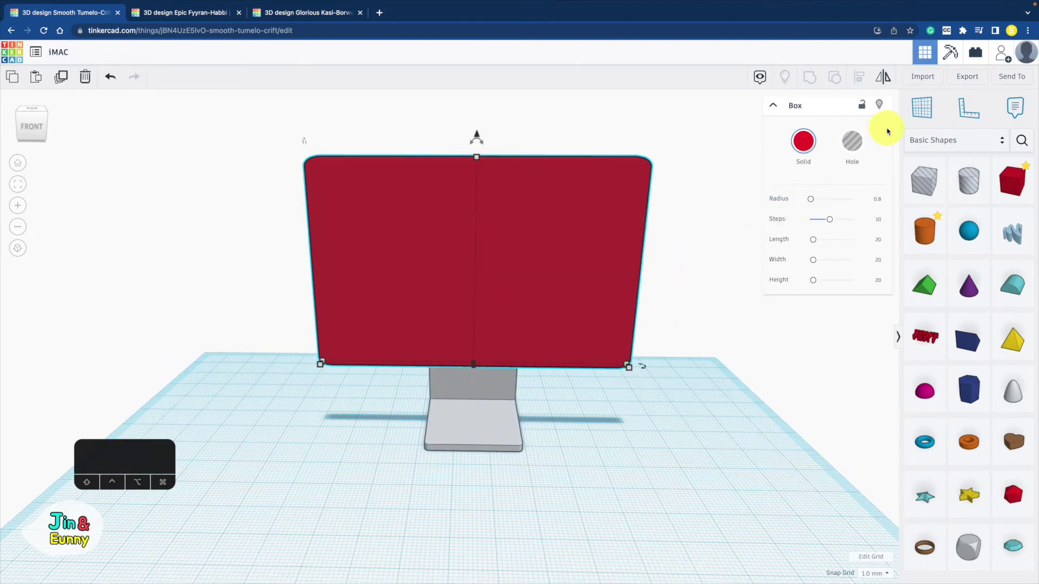
pyautogui.click(921, 120)
pyautogui.click(400, 275)
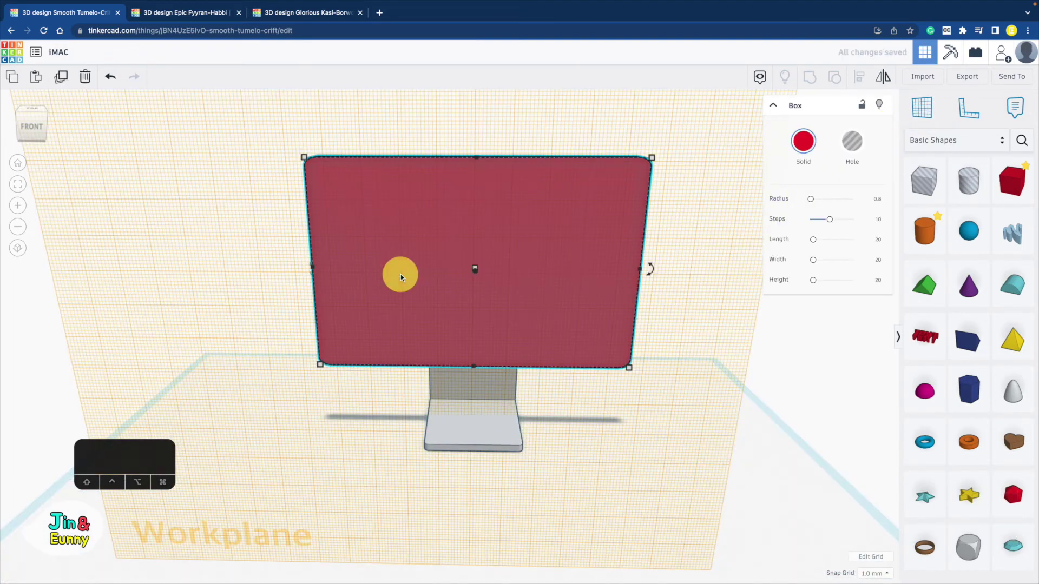
# - Duplicate the screen box, drop the copy onto the front-face workplane and set its thickness to 0.2 mm
pyautogui.press('super+d')
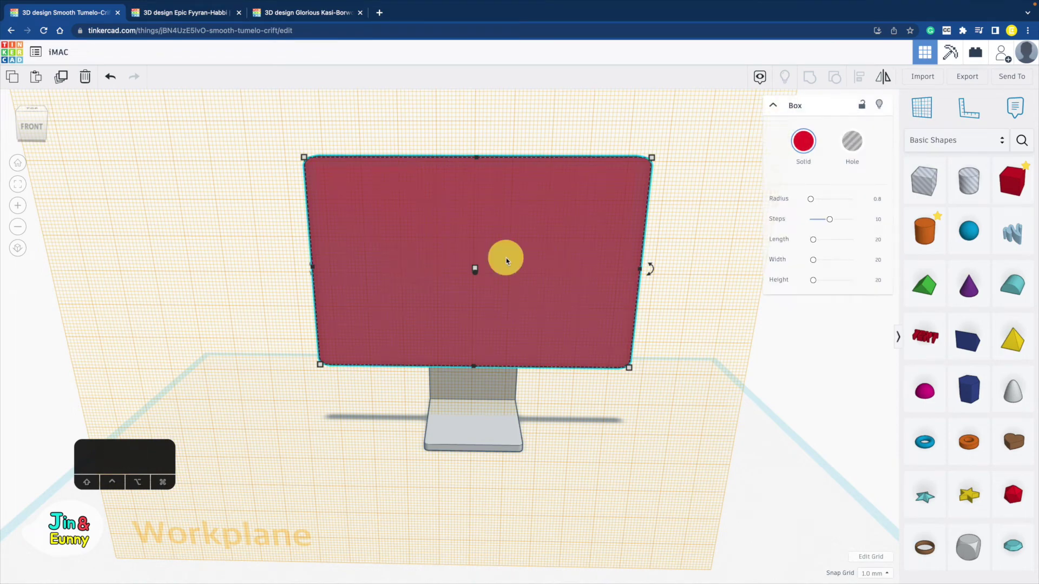
pyautogui.press('d')
pyautogui.moveTo(505, 258); pyautogui.dragTo(299, 328, button='right')
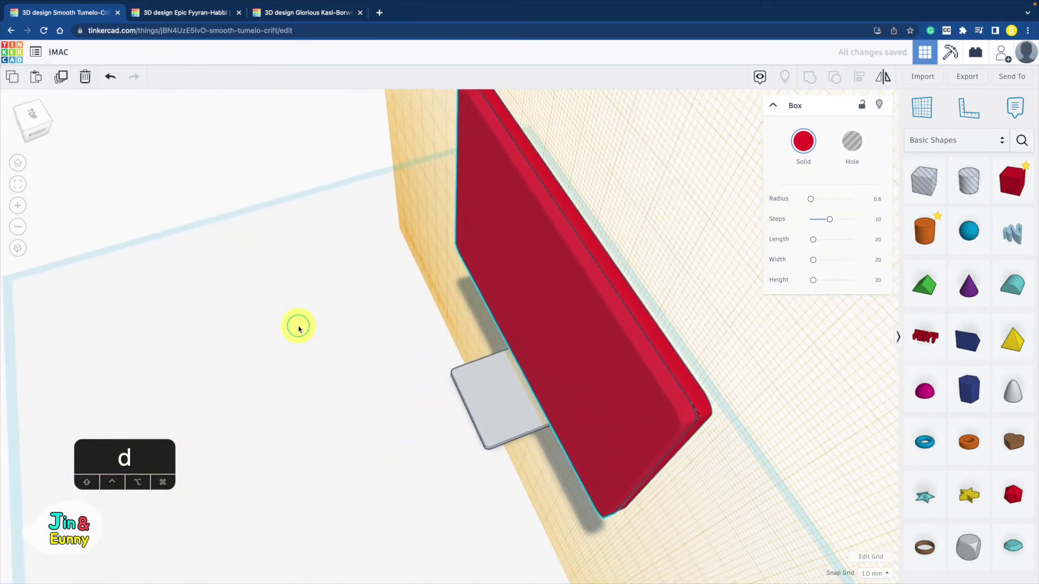
pyautogui.moveTo(532, 309)
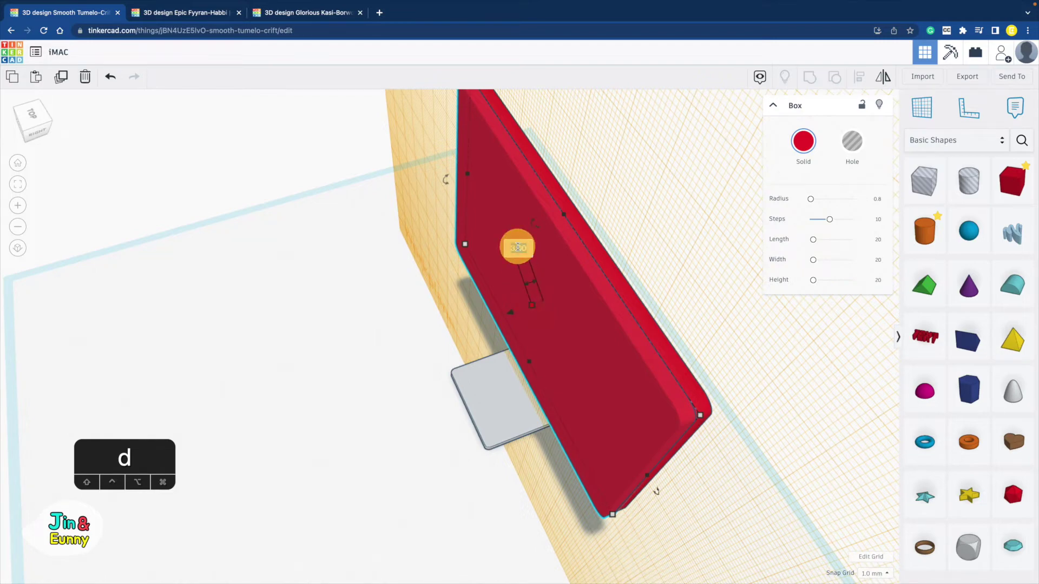
pyautogui.write('0.2')
pyautogui.press('Return')
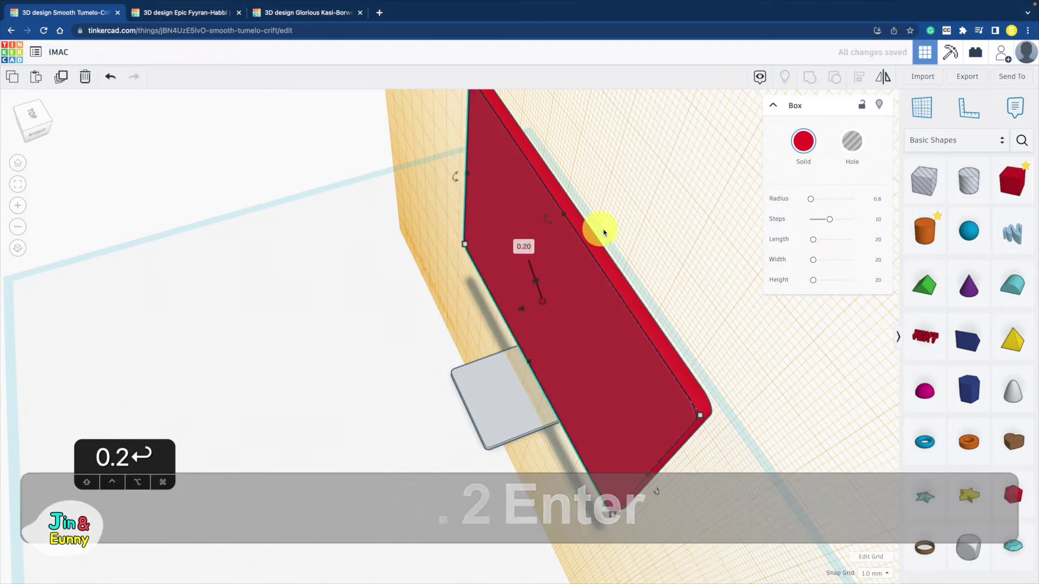
# - Cut the thin front panel down to its bottom strip by grouping it with a hole box about 127 mm wide
pyautogui.moveTo(603, 233); pyautogui.dragTo(779, 175, button='right')
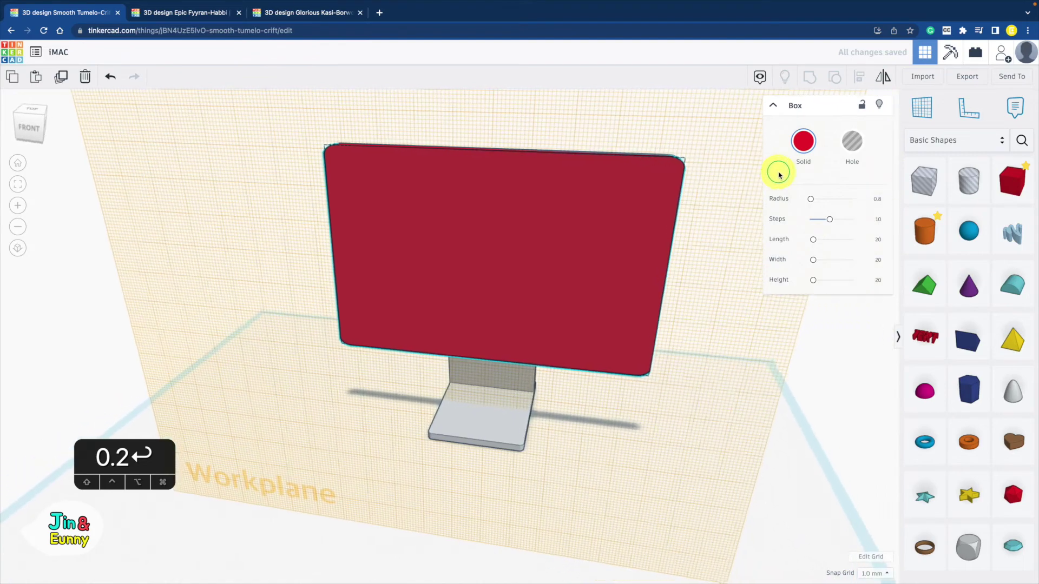
pyautogui.click(924, 180)
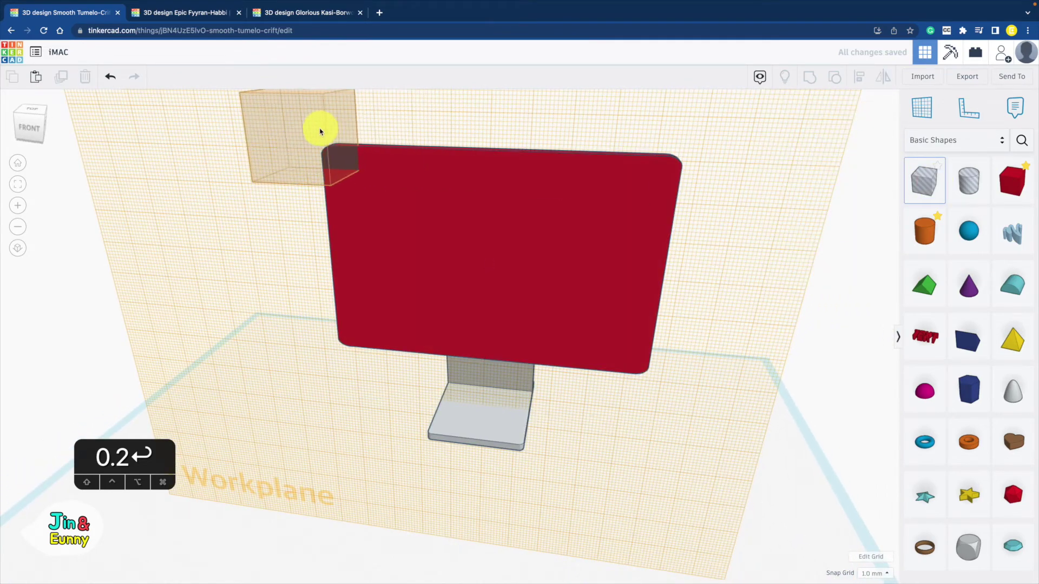
pyautogui.click(320, 131)
pyautogui.moveTo(355, 169); pyautogui.dragTo(752, 341)
pyautogui.moveTo(621, 433); pyautogui.dragTo(733, 361, button='right')
pyautogui.moveTo(734, 339); pyautogui.dragTo(737, 340)
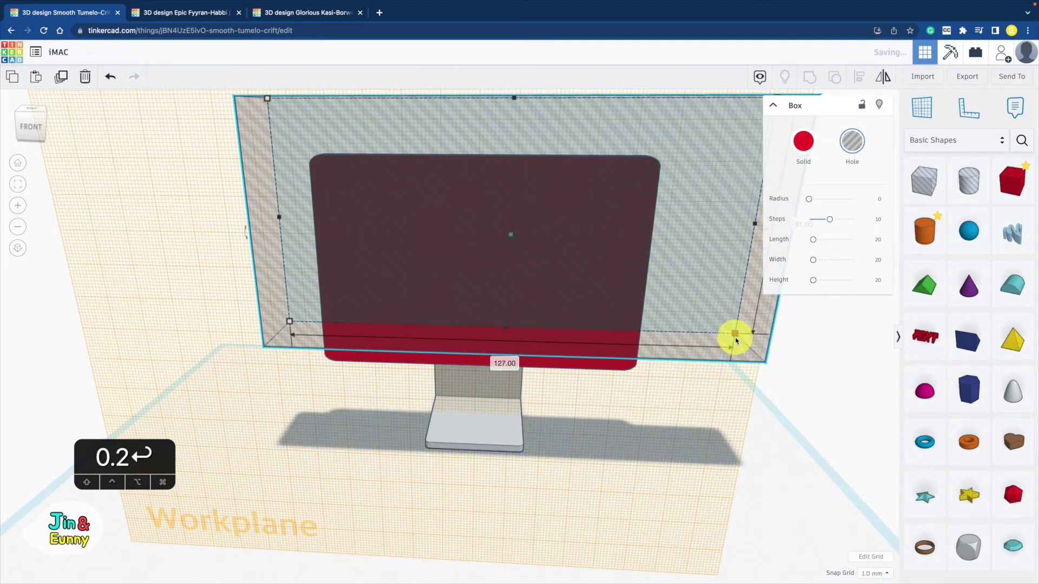
pyautogui.keyDown('shift'); pyautogui.click(613, 367); pyautogui.keyUp('shift')
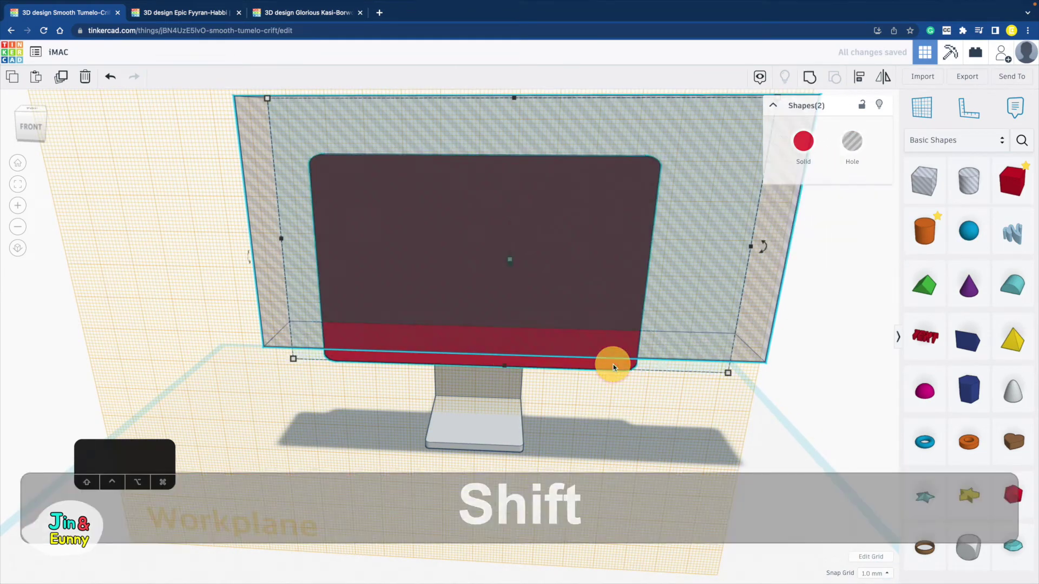
pyautogui.click(809, 81)
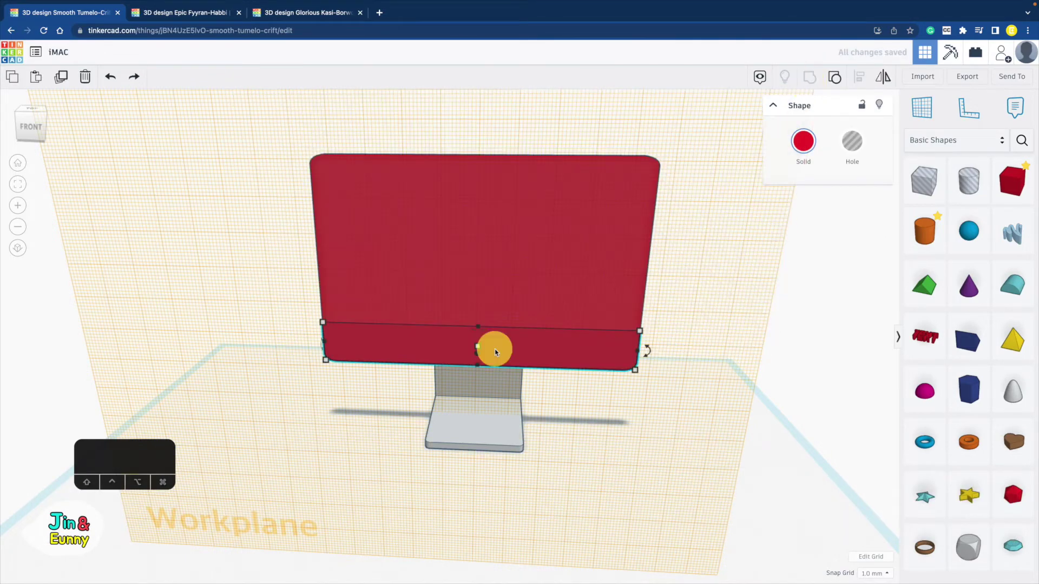
# - Duplicate the bottom strip, stretch the copy outwards in front of the screen and turn it into a hole
pyautogui.press('super+d')
pyautogui.moveTo(478, 347); pyautogui.dragTo(475, 378)
pyautogui.keyDown('shift'); pyautogui.moveTo(568, 388); pyautogui.dragTo(427, 393); pyautogui.keyUp('shift')
pyautogui.press('super+z')
pyautogui.click(851, 161)
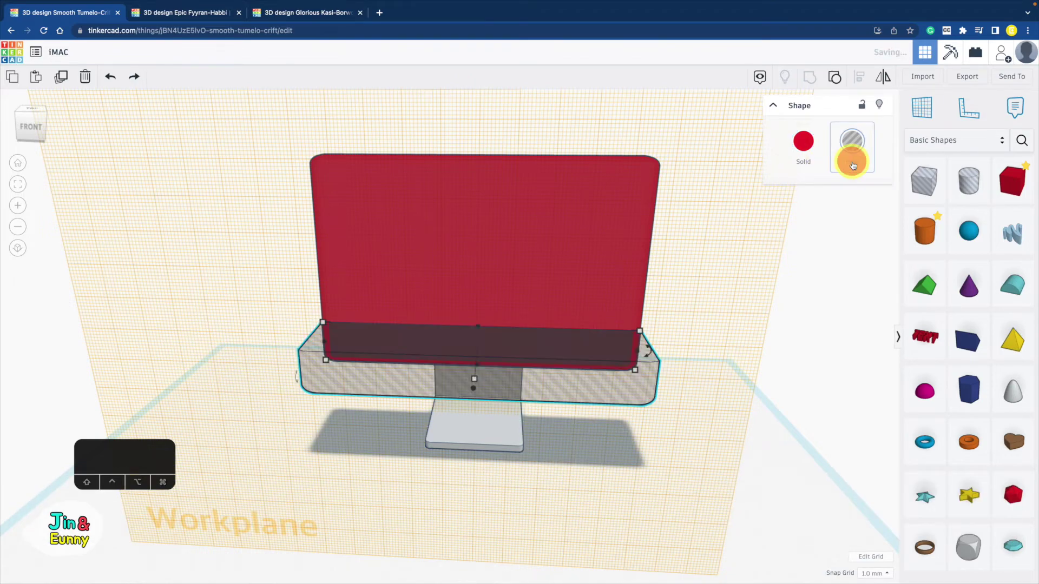
# - Duplicate the screen box, push the strip-shaped hole 8 mm back through it and group both to cut off the copy's bottom strip
pyautogui.click(474, 234)
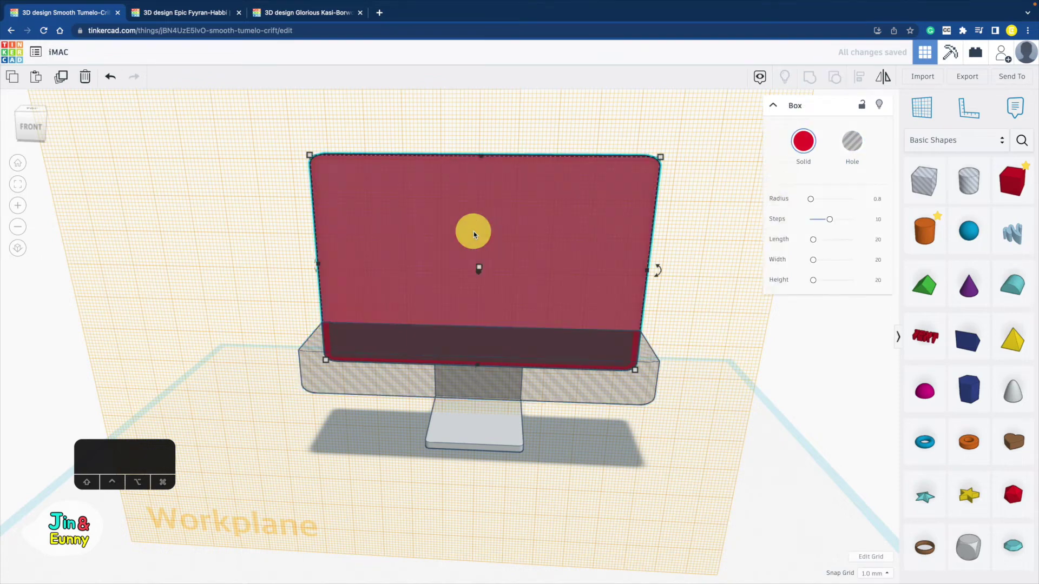
pyautogui.press('super+d')
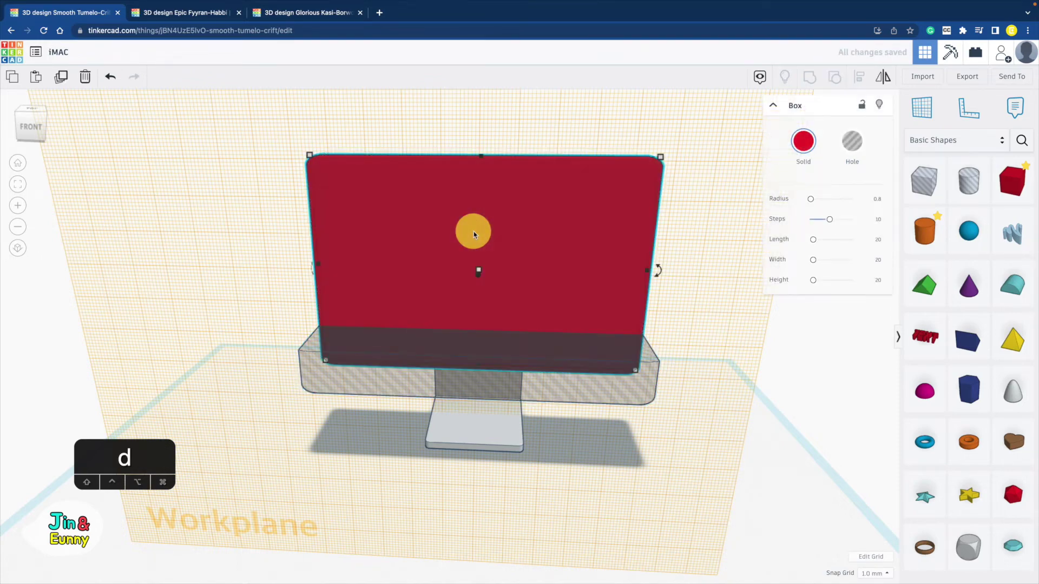
pyautogui.moveTo(730, 301); pyautogui.dragTo(503, 309, button='right')
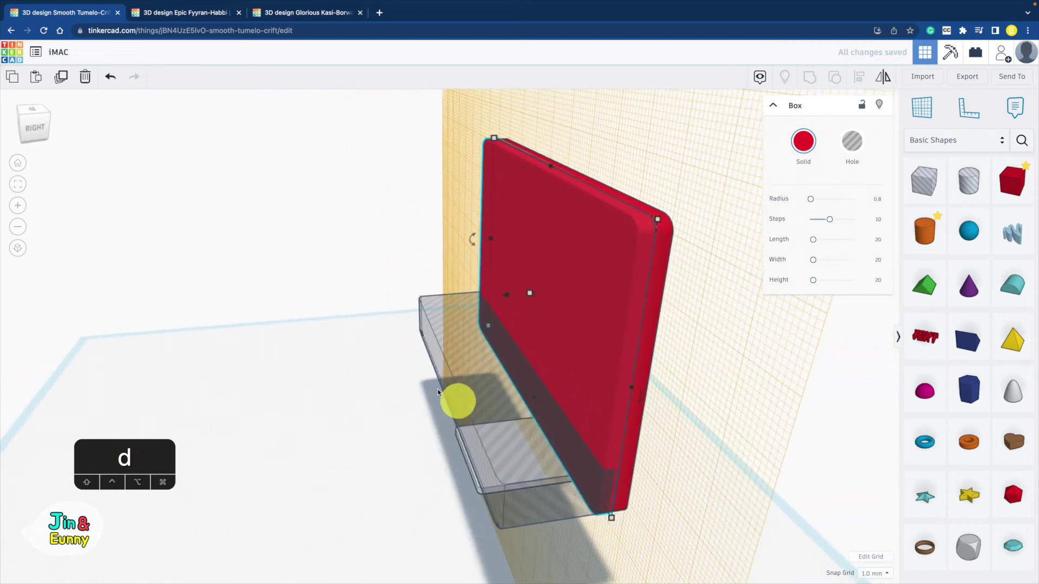
pyautogui.click(463, 368)
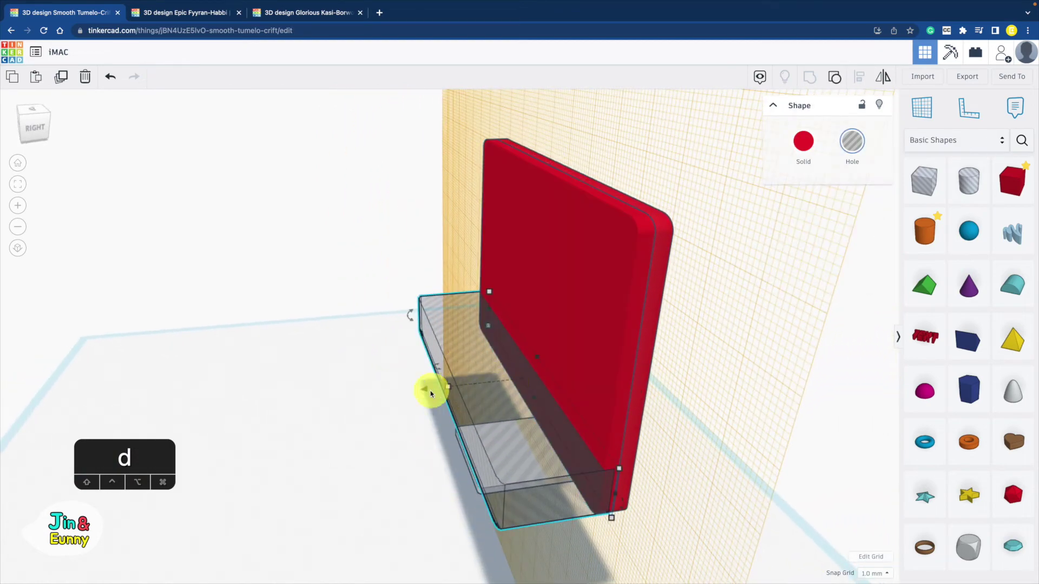
pyautogui.moveTo(424, 392); pyautogui.dragTo(475, 375)
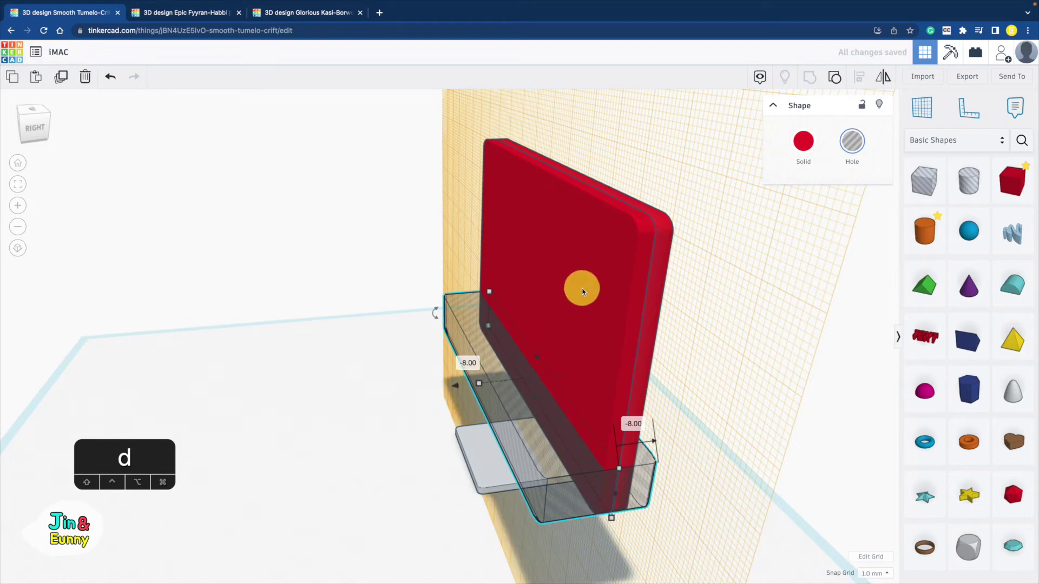
pyautogui.keyDown('shift'); pyautogui.click(582, 292); pyautogui.keyUp('shift')
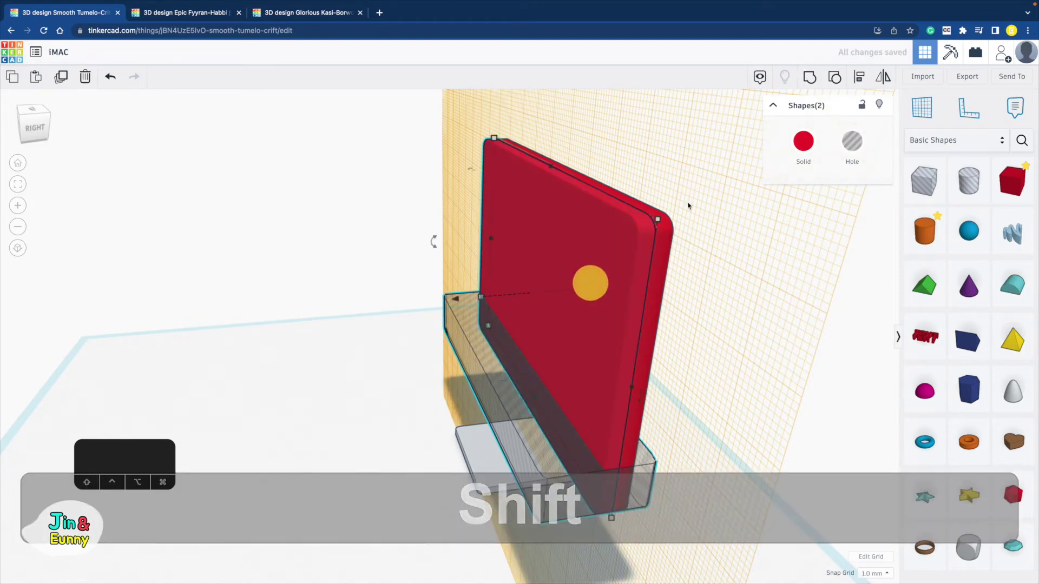
pyautogui.click(815, 78)
# - Duplicate the original screen box, stretch the copy forward to 17 mm thick and turn it into a hole
pyautogui.click(674, 297)
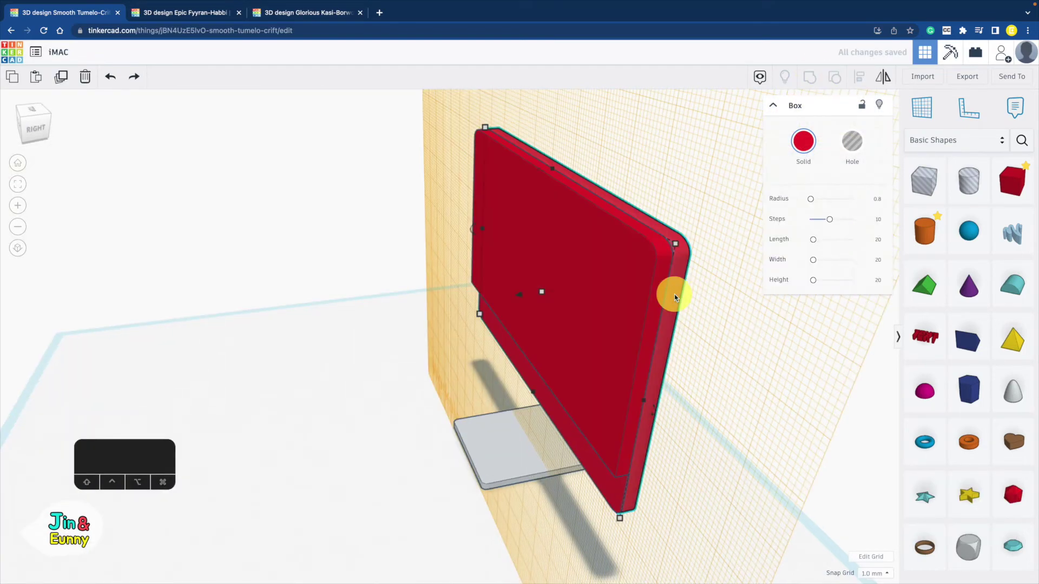
pyautogui.press('super+d')
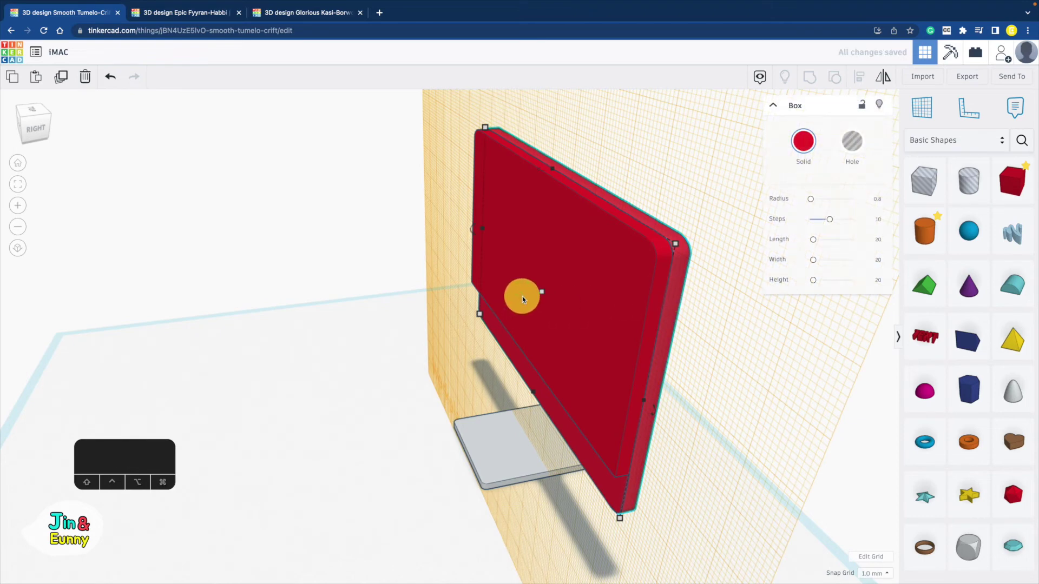
pyautogui.moveTo(537, 296); pyautogui.dragTo(486, 300)
pyautogui.click(854, 143)
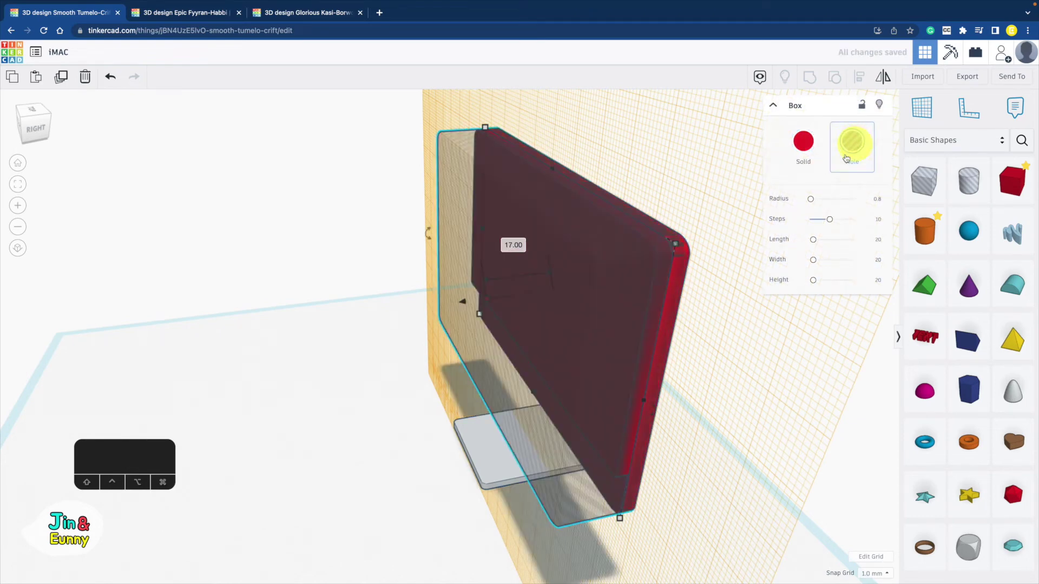
pyautogui.click(623, 321)
pyautogui.press('d')
pyautogui.moveTo(452, 343); pyautogui.dragTo(658, 323, button='right')
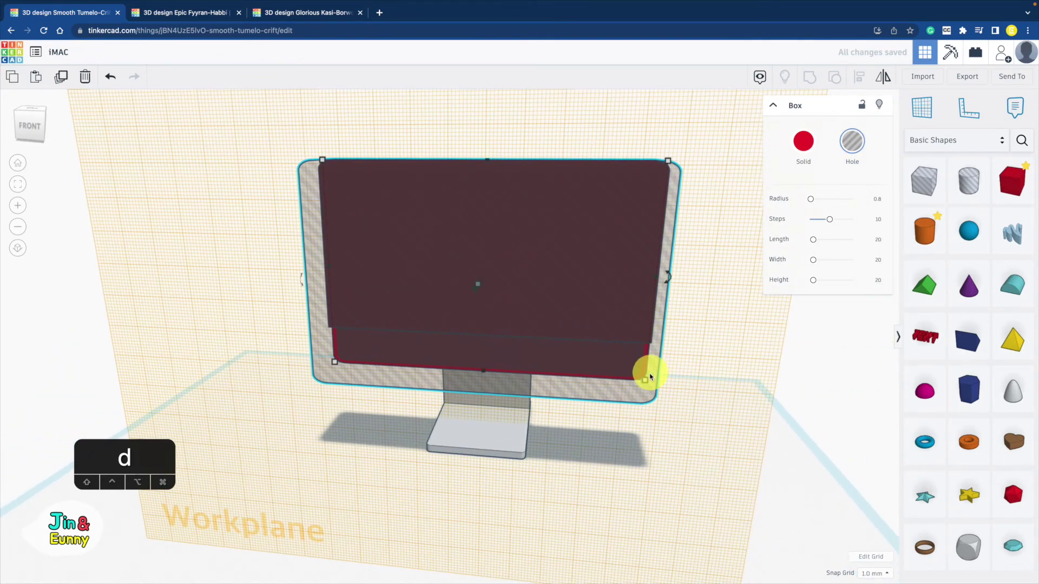
# - Resize the hole box to 87 by 43 mm within the upper front panel and push it back into the panel
pyautogui.moveTo(649, 375); pyautogui.dragTo(644, 334)
pyautogui.moveTo(324, 163); pyautogui.dragTo(332, 169)
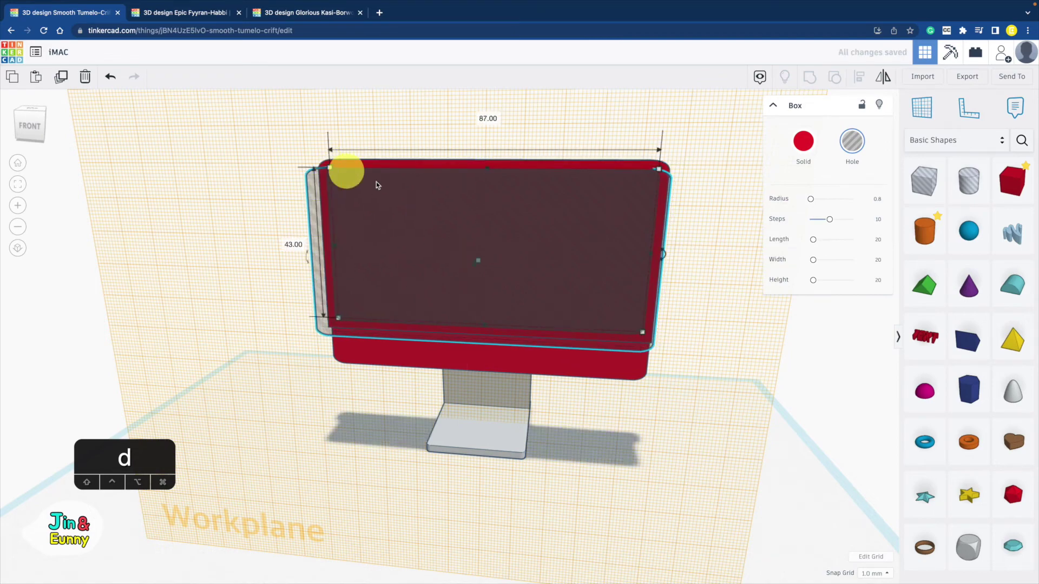
pyautogui.moveTo(622, 276); pyautogui.dragTo(419, 303, button='right')
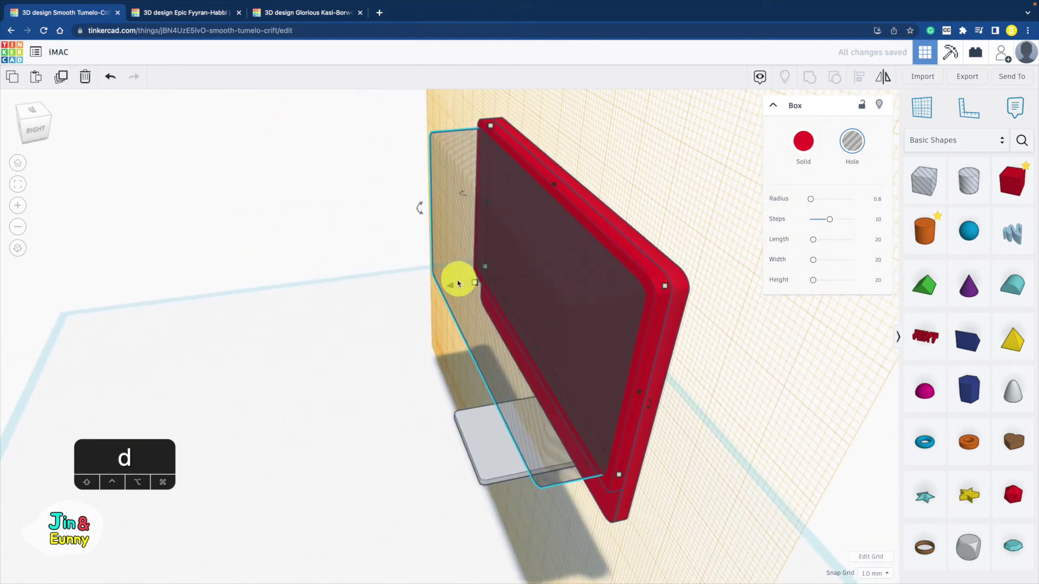
pyautogui.moveTo(449, 286); pyautogui.dragTo(464, 282)
# - Align the hole box to the vertical middle of the upper front panel and group them to cut out a thin frame
pyautogui.moveTo(464, 281); pyautogui.dragTo(682, 191, button='right')
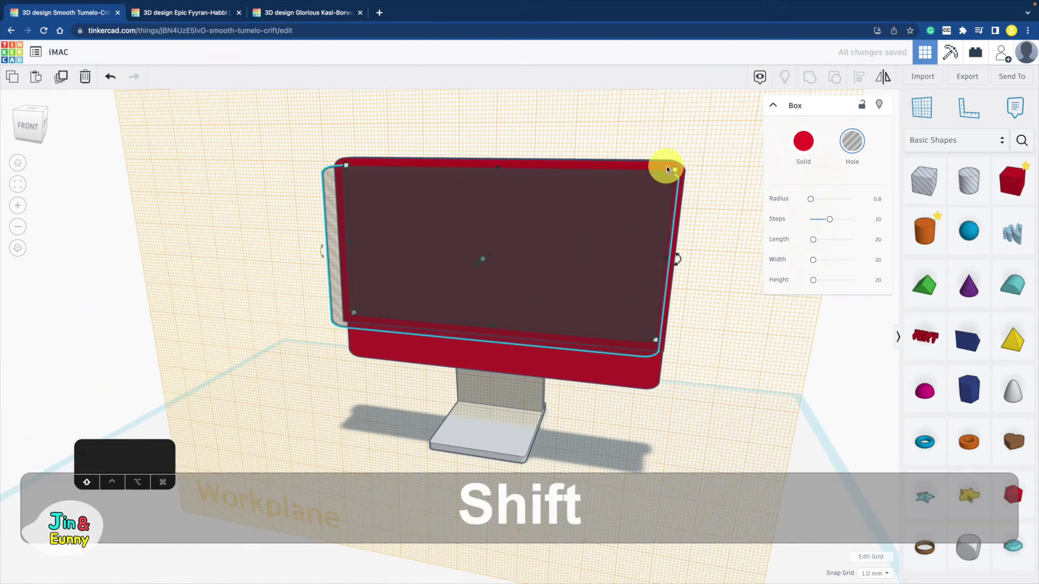
pyautogui.keyDown('shift'); pyautogui.click(667, 169); pyautogui.keyUp('shift')
pyautogui.click(859, 76)
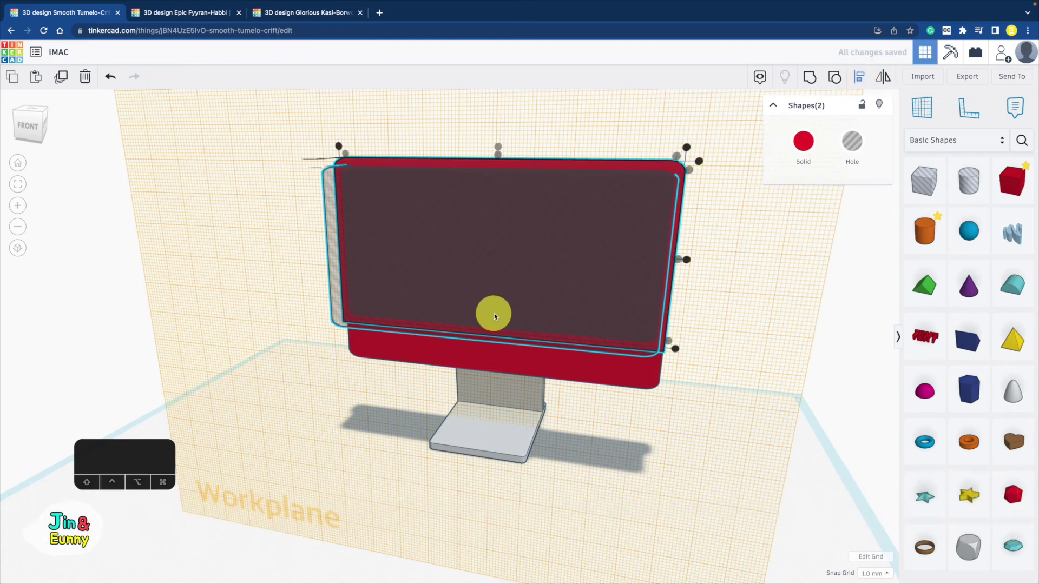
pyautogui.click(687, 262)
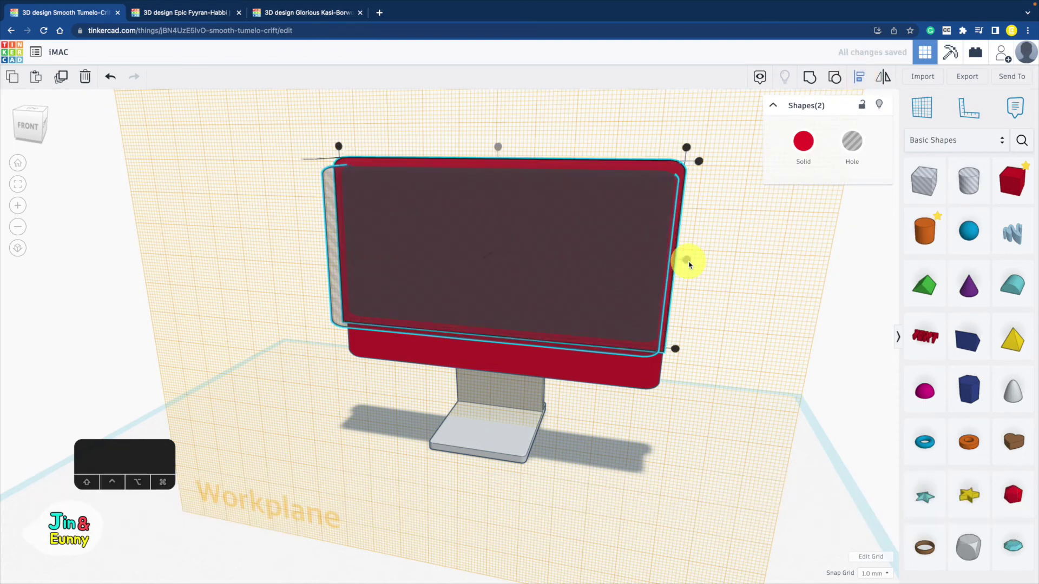
pyautogui.click(807, 79)
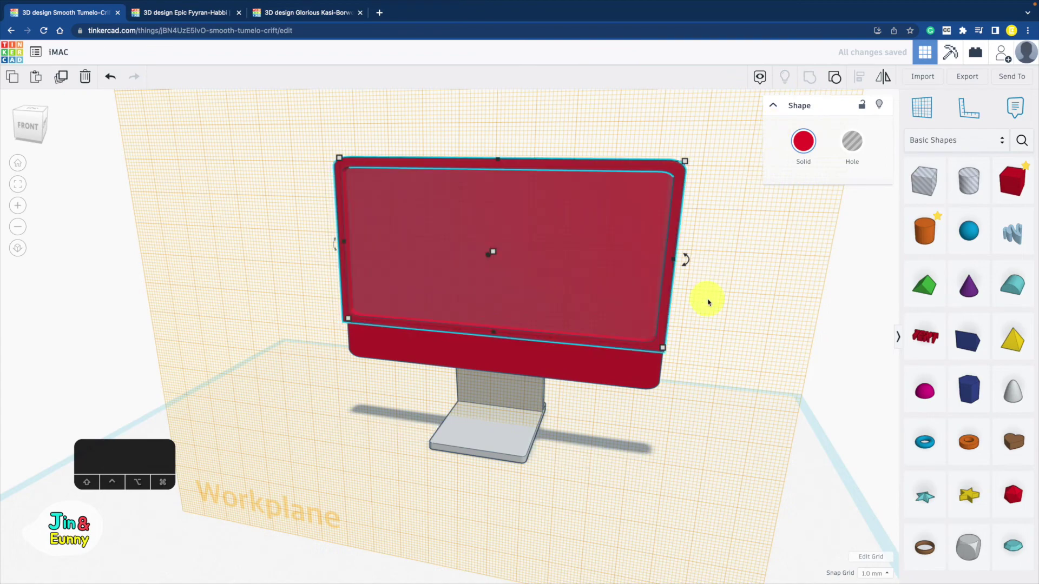
pyautogui.click(708, 302)
# - Set the thickness of the frame around the display to 0.1 mm and colour it white
pyautogui.moveTo(705, 297); pyautogui.dragTo(514, 271, button='right')
pyautogui.click(667, 304)
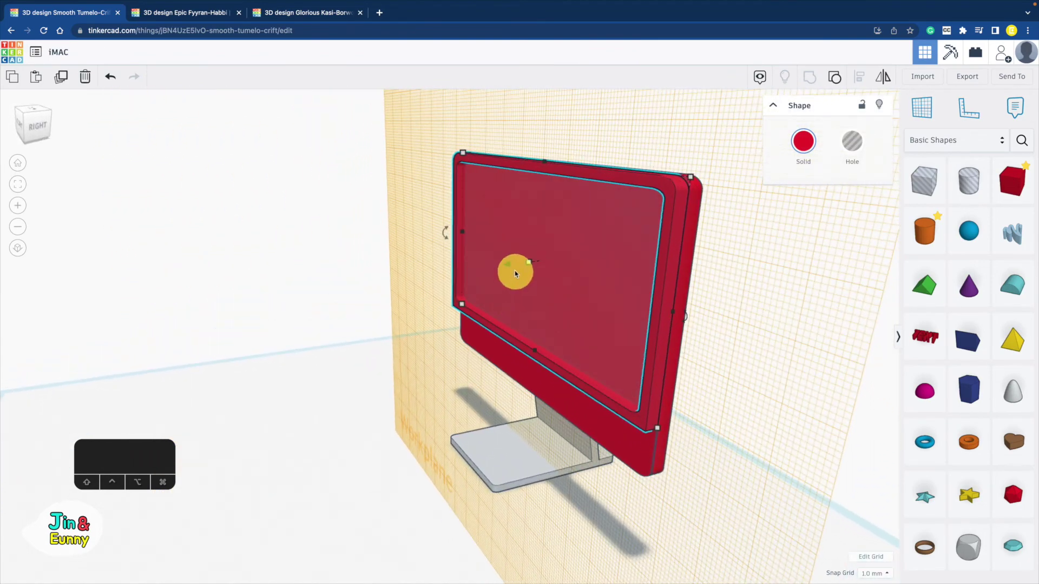
pyautogui.click(526, 263)
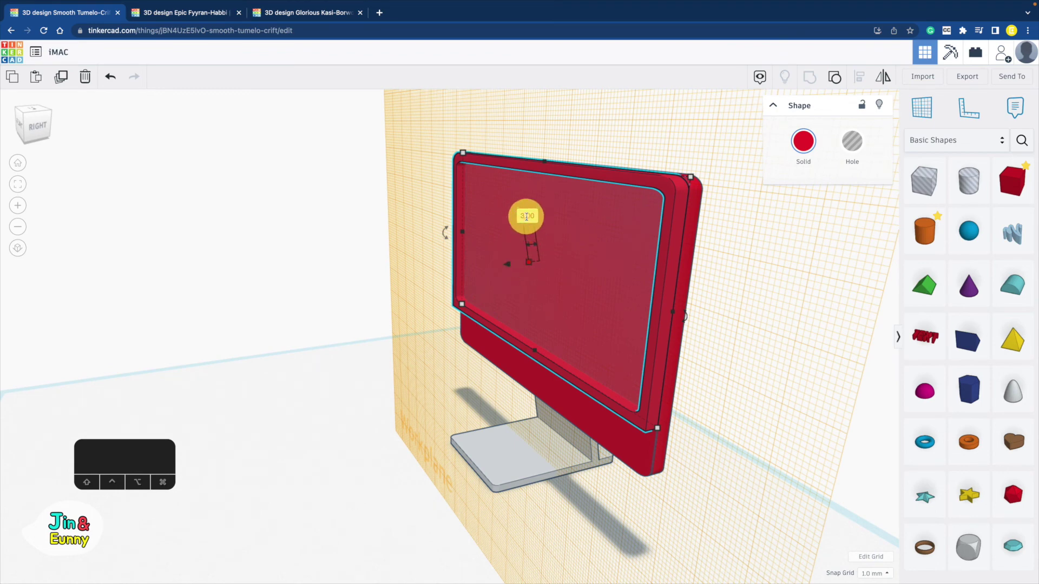
pyautogui.write('0.1')
pyautogui.press('Return')
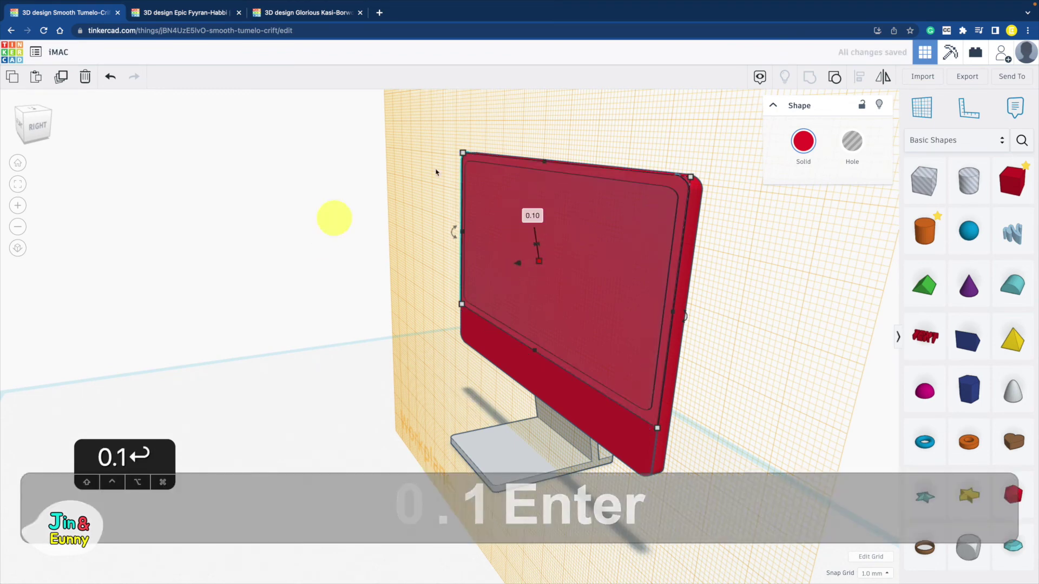
pyautogui.click(801, 141)
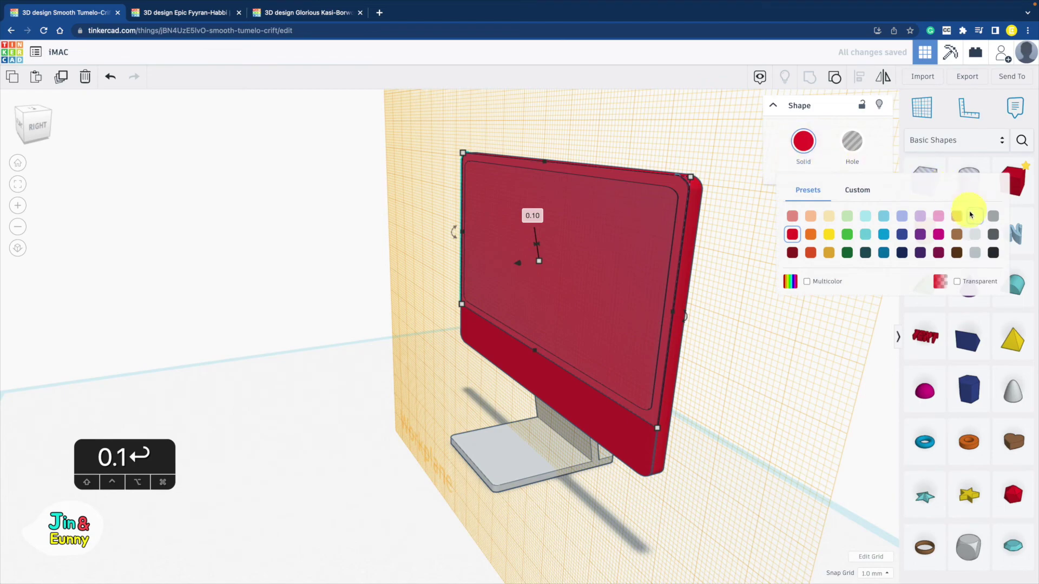
pyautogui.click(972, 216)
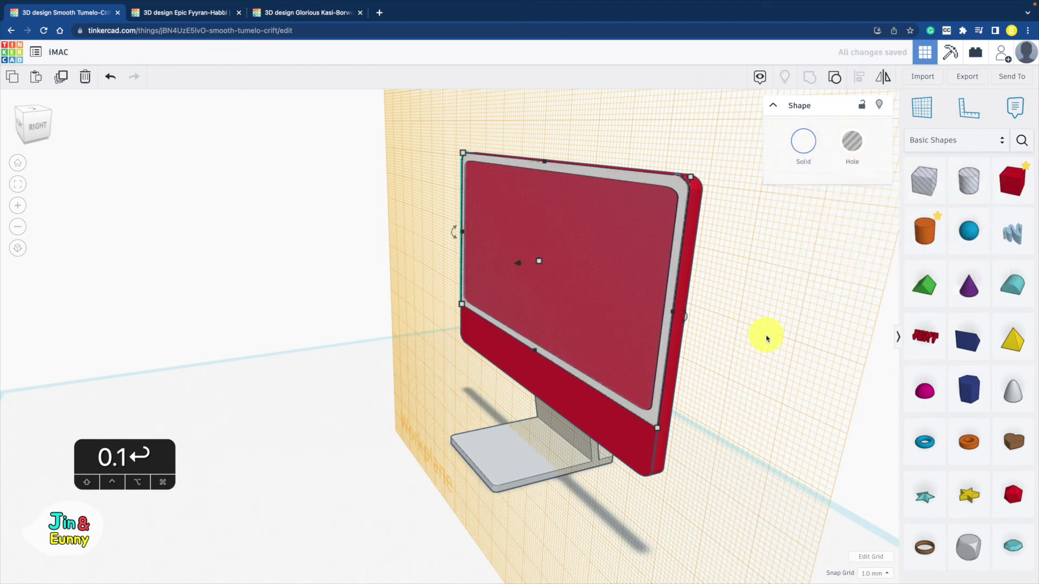
pyautogui.click(765, 335)
# - Colour the bottom strip and the screen box behind the frame the same preset grey
pyautogui.moveTo(441, 400); pyautogui.dragTo(614, 378, button='right')
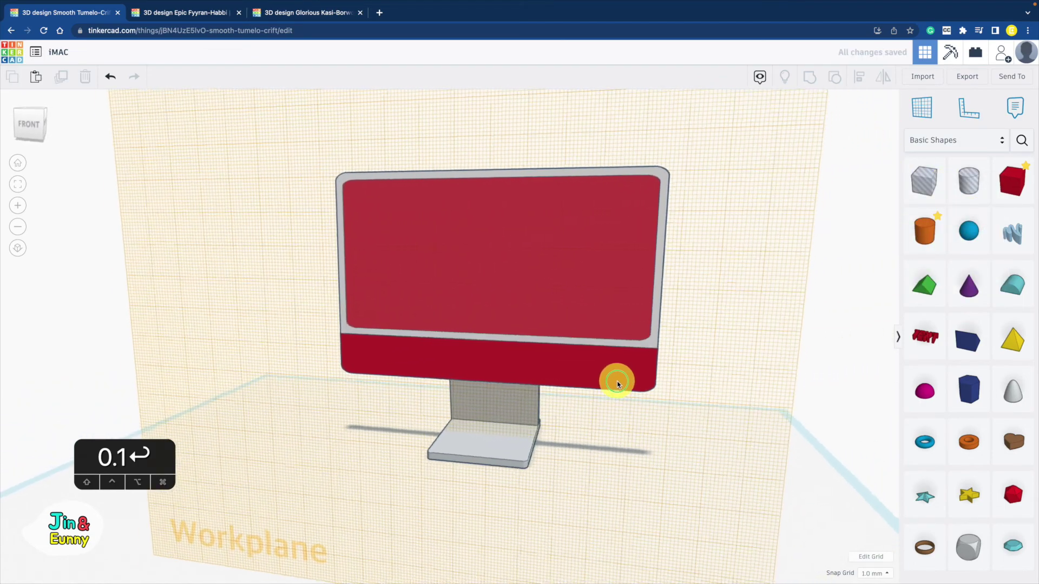
pyautogui.click(617, 381)
pyautogui.click(803, 148)
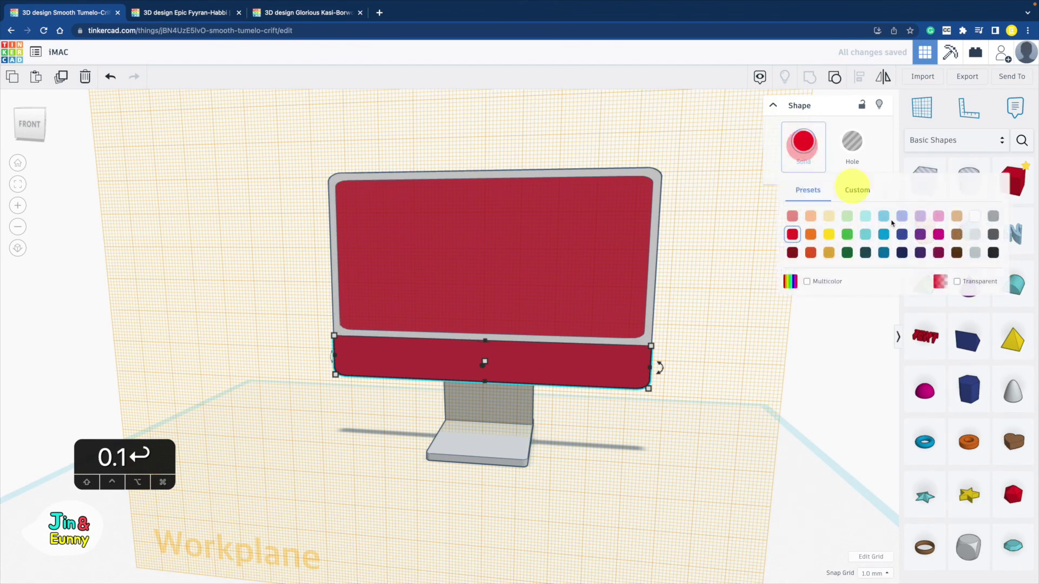
pyautogui.click(975, 253)
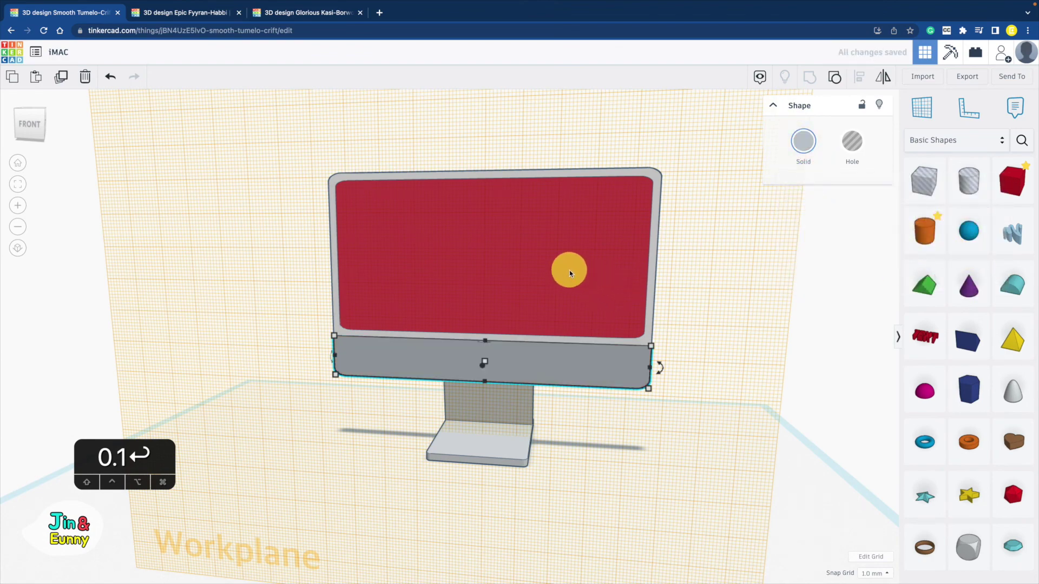
pyautogui.click(569, 270)
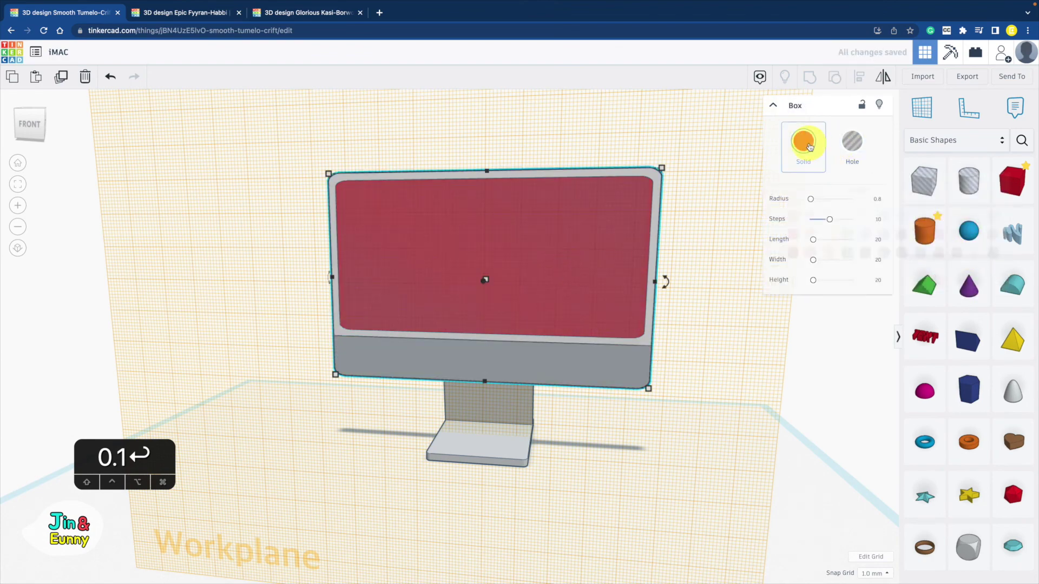
pyautogui.click(808, 145)
pyautogui.click(970, 259)
pyautogui.click(738, 371)
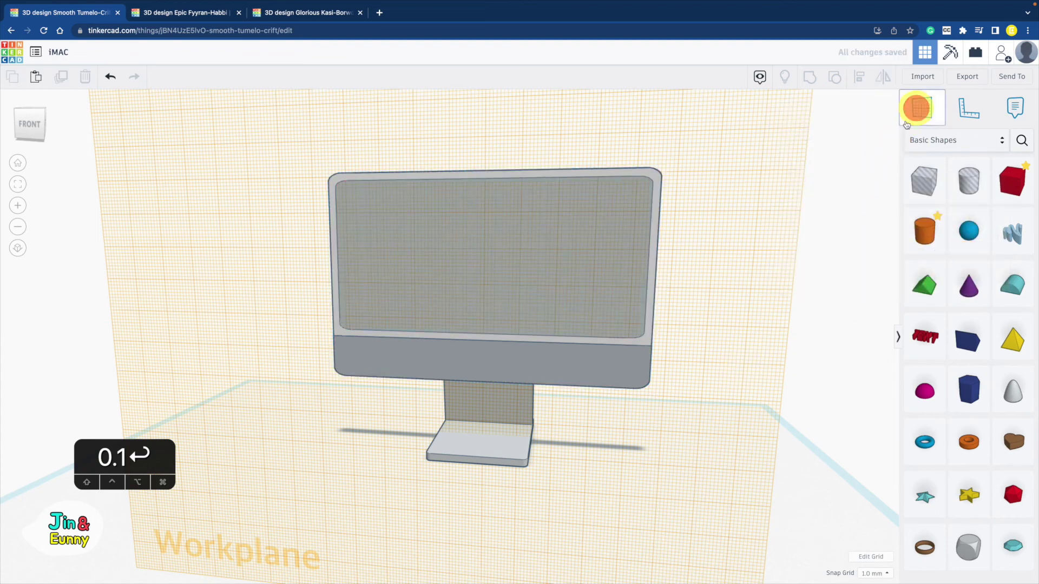
# - Return the workplane from the screen's front face to the base grid
pyautogui.click(701, 440)
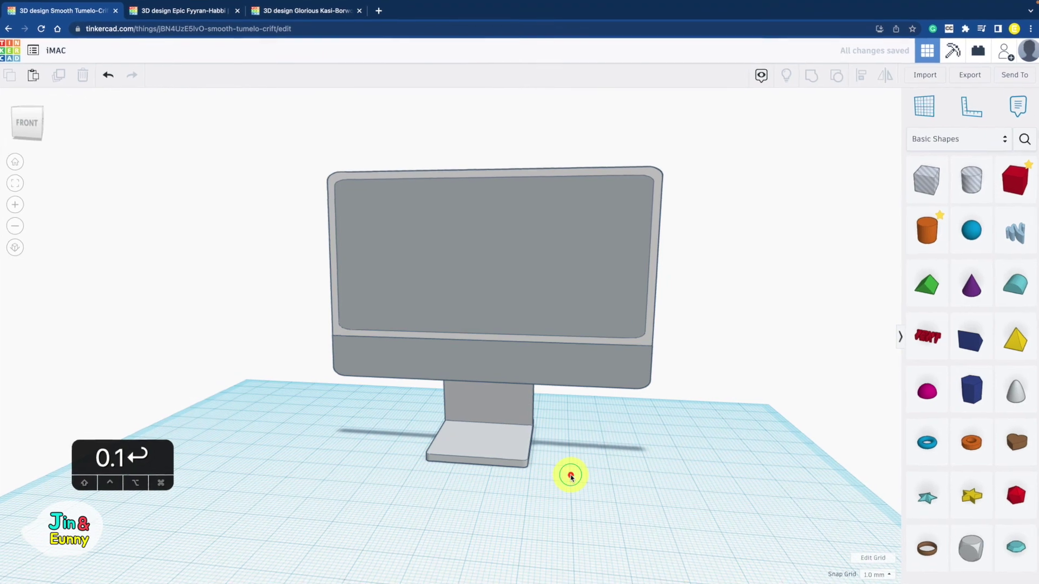
pyautogui.moveTo(570, 475); pyautogui.dragTo(345, 483, button='right')
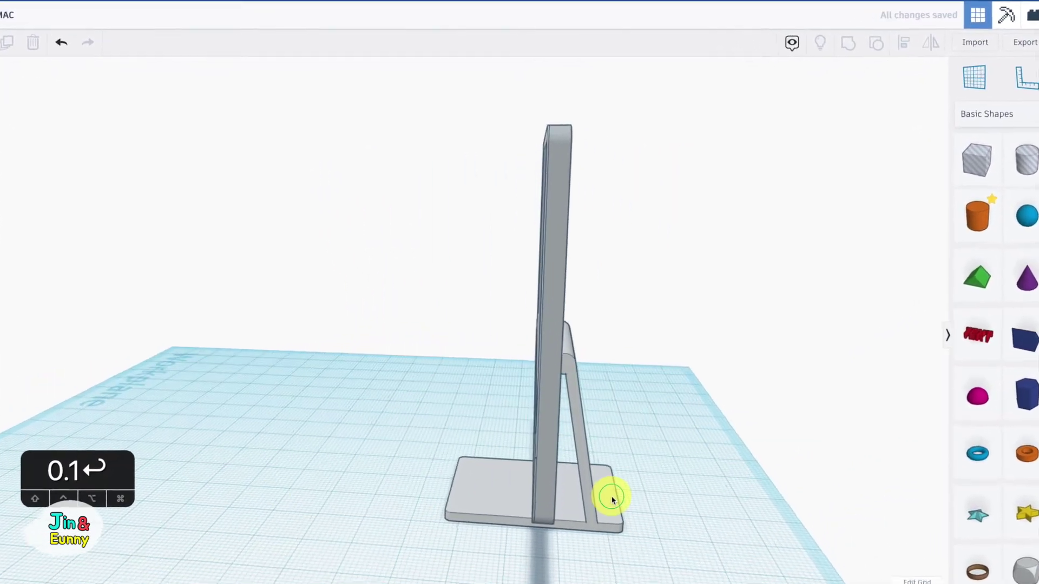
pyautogui.moveTo(608, 494); pyautogui.dragTo(584, 552, button='right')
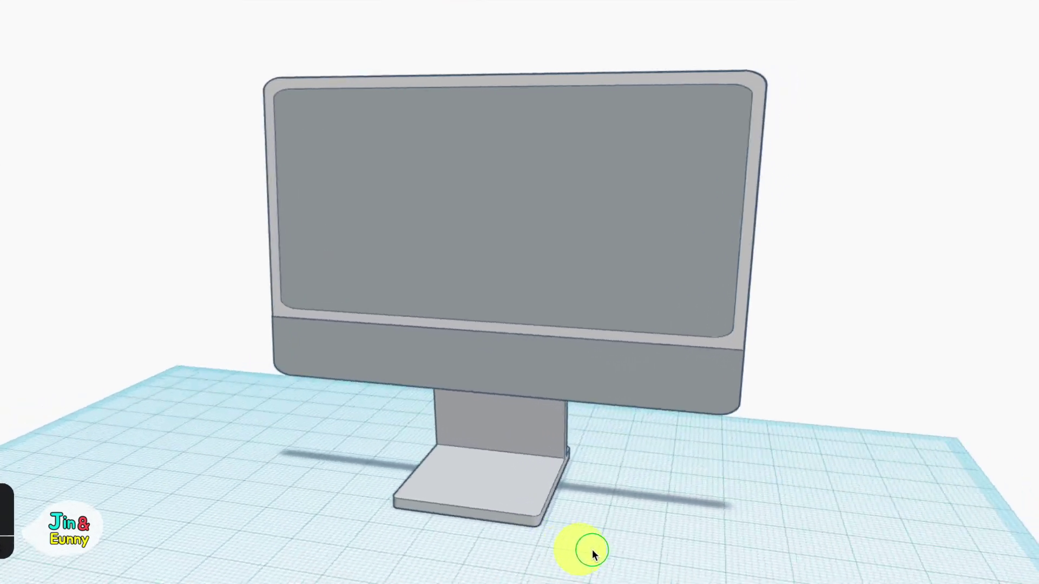